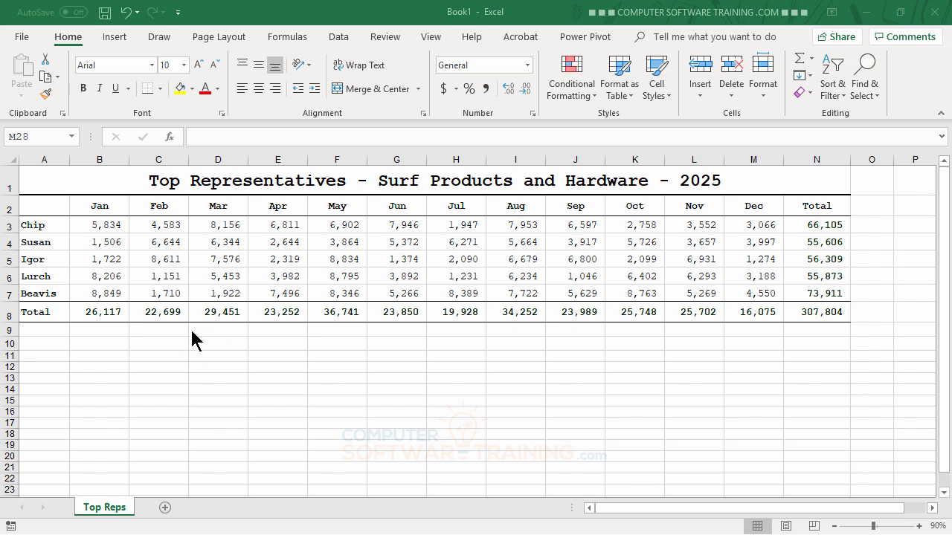
- Select the monthly data with its labels in A2:M7, and the whole table including totals in A2:N8
{"action": "left_click", "coordinate": [45, 214]}
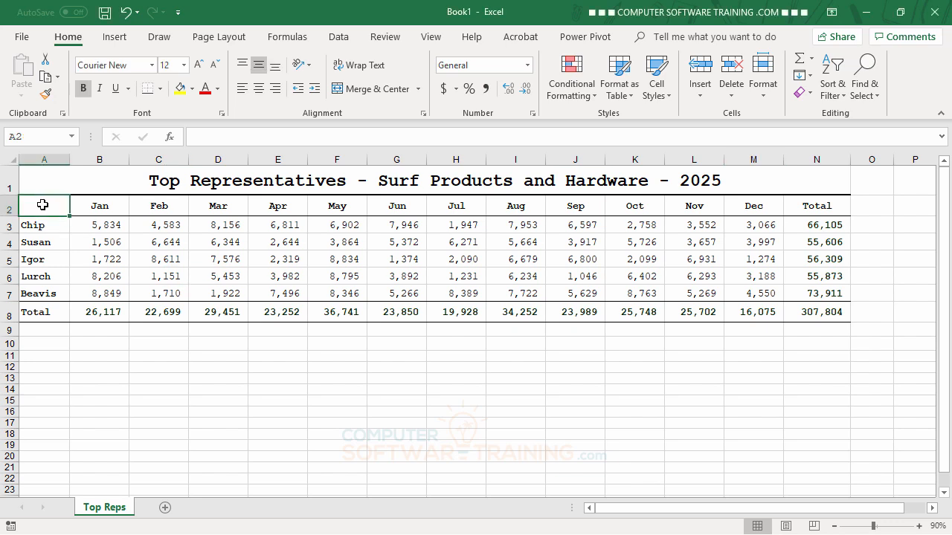
{"action": "left_click_drag", "start_coordinate": [43, 205], "coordinate": [746, 286]}
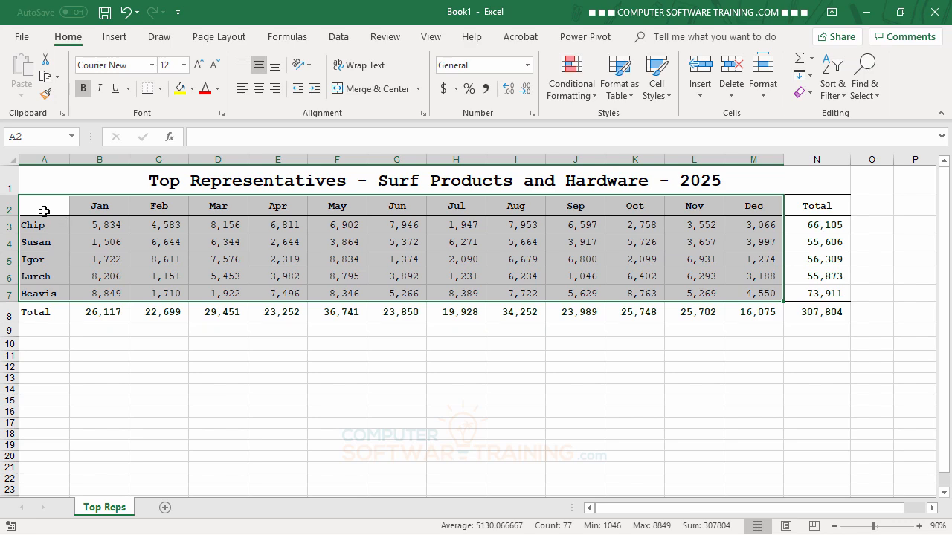
{"action": "left_click_drag", "start_coordinate": [44, 211], "coordinate": [803, 312]}
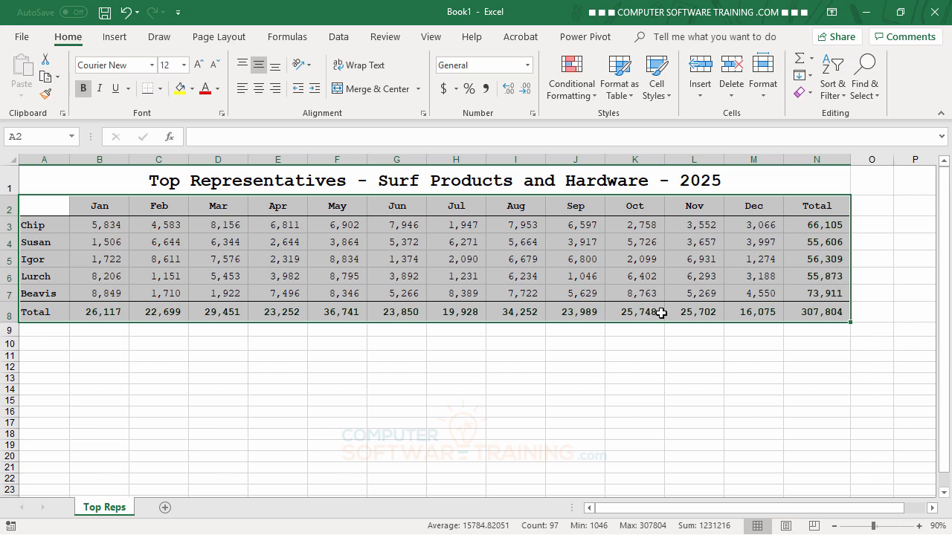
{"action": "mouse_move", "coordinate": [811, 326]}
{"action": "left_click", "coordinate": [244, 225]}
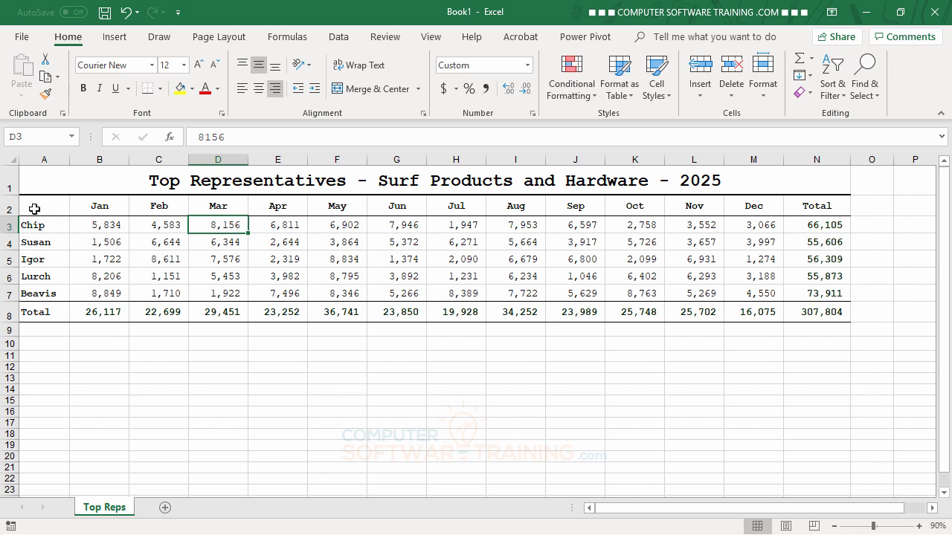
- Select the January to June data with the representatives' names and month headings in A2:G7, and clear the selection
{"action": "left_click_drag", "start_coordinate": [34, 209], "coordinate": [387, 298]}
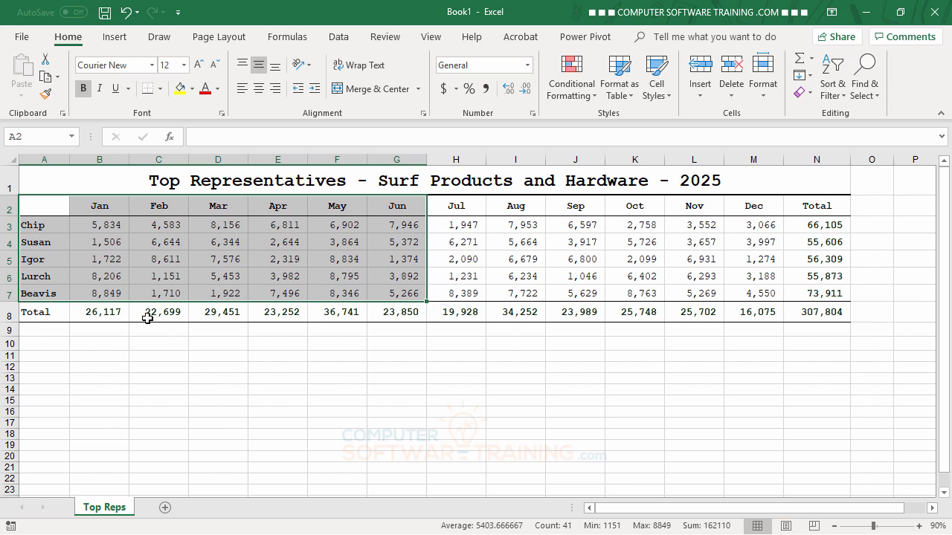
{"action": "left_click", "coordinate": [272, 380]}
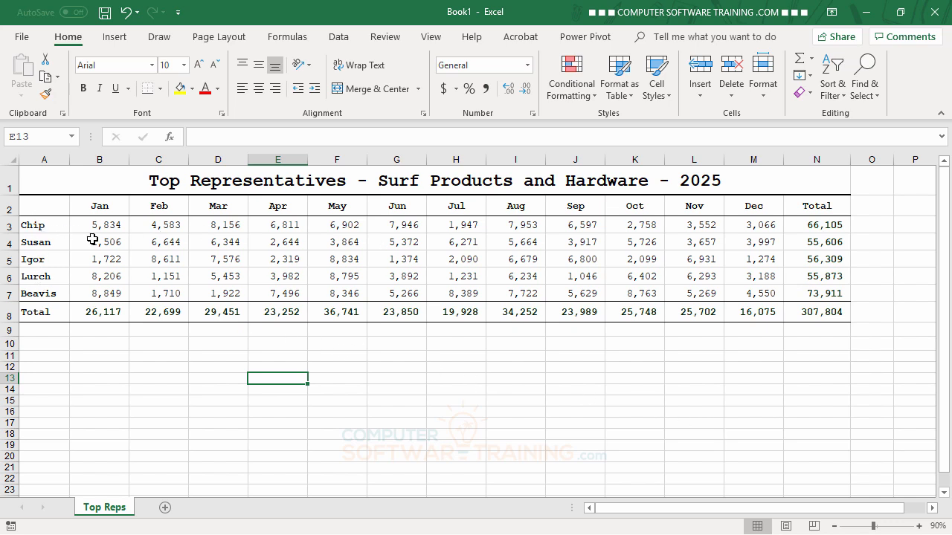
- Select the representatives' names in A3:A7, and their full rows through the Total column in A3:N7
{"action": "left_click", "coordinate": [39, 207]}
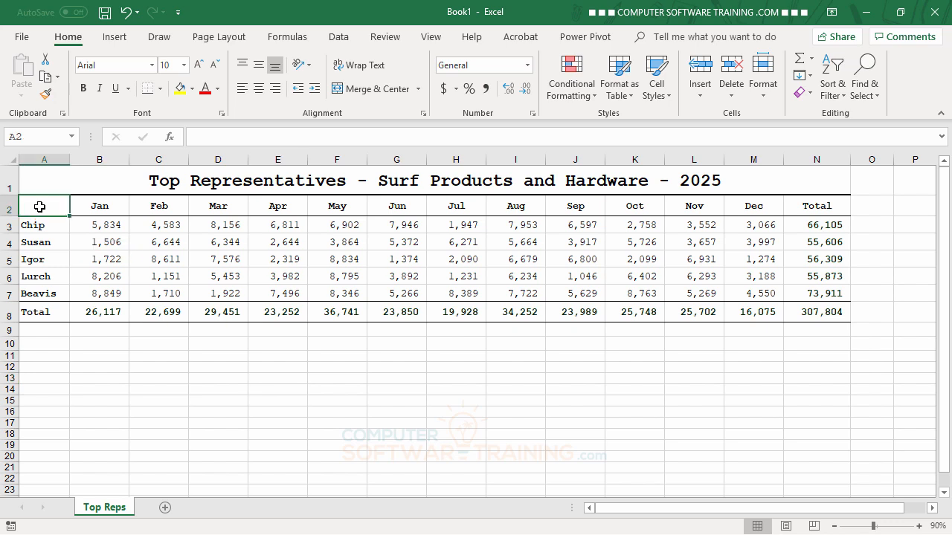
{"action": "left_click_drag", "start_coordinate": [39, 226], "coordinate": [44, 293]}
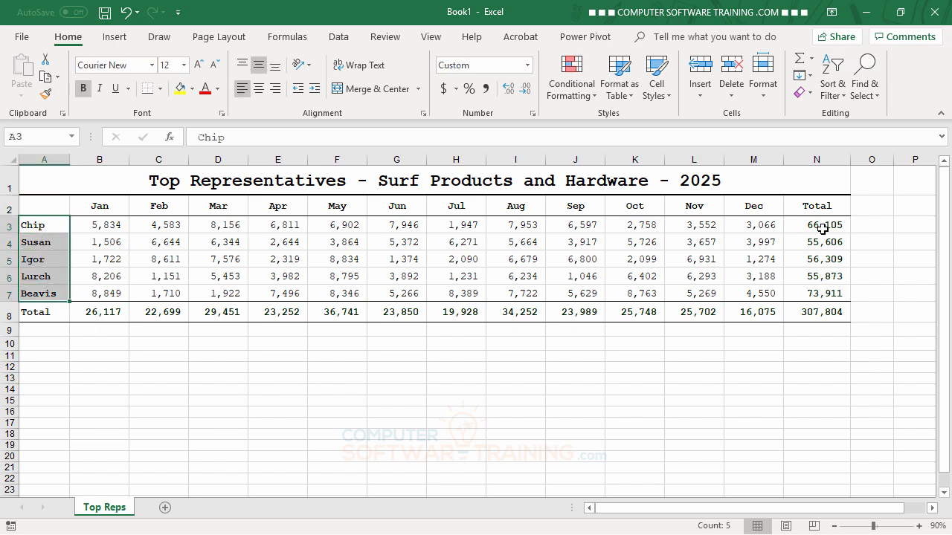
{"action": "left_click_drag", "start_coordinate": [819, 224], "coordinate": [811, 284]}
{"action": "left_click_drag", "start_coordinate": [109, 226], "coordinate": [290, 226]}
{"action": "left_click", "coordinate": [241, 259]}
{"action": "left_click_drag", "start_coordinate": [33, 225], "coordinate": [797, 287]}
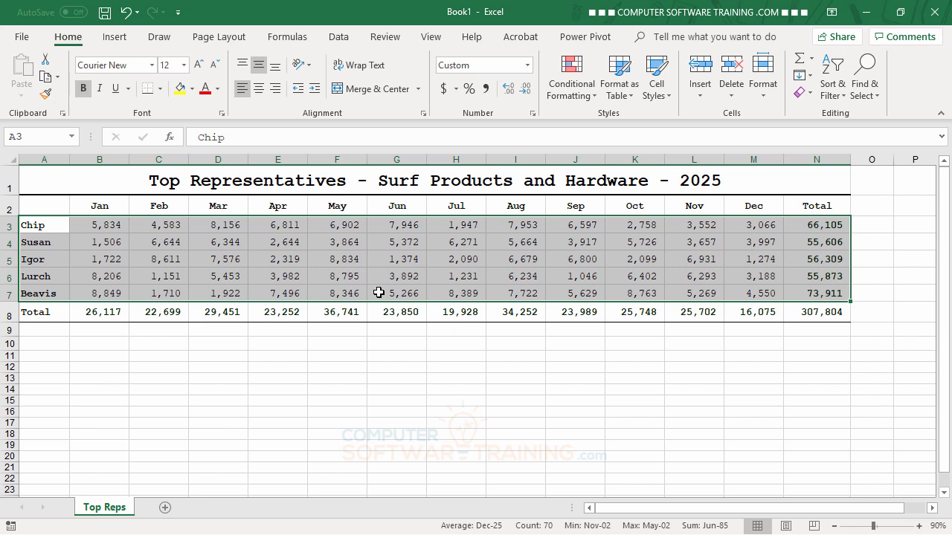
{"action": "left_click", "coordinate": [277, 260]}
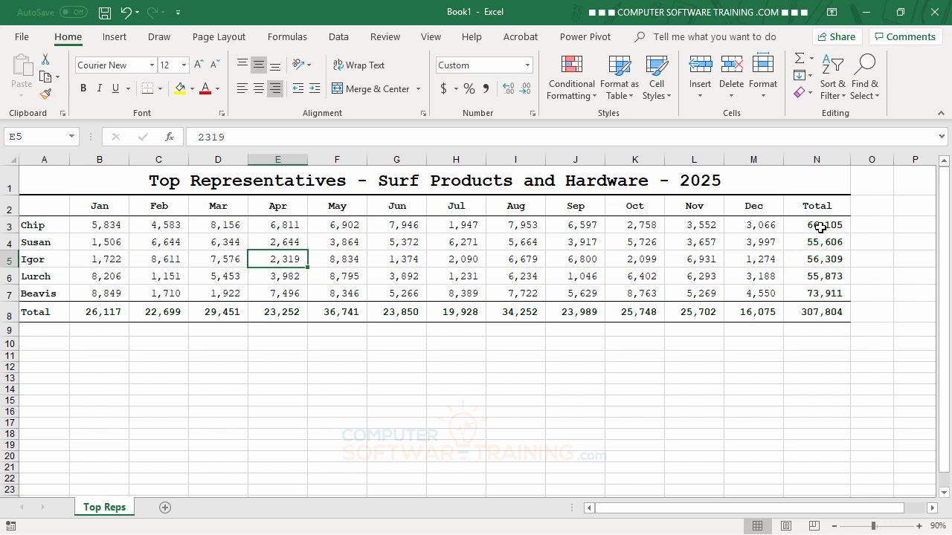
- Select the representatives' totals in N3:N7, and the range N2:N7 together with the non-adjacent names in A3:A7
{"action": "left_click_drag", "start_coordinate": [820, 227], "coordinate": [827, 286]}
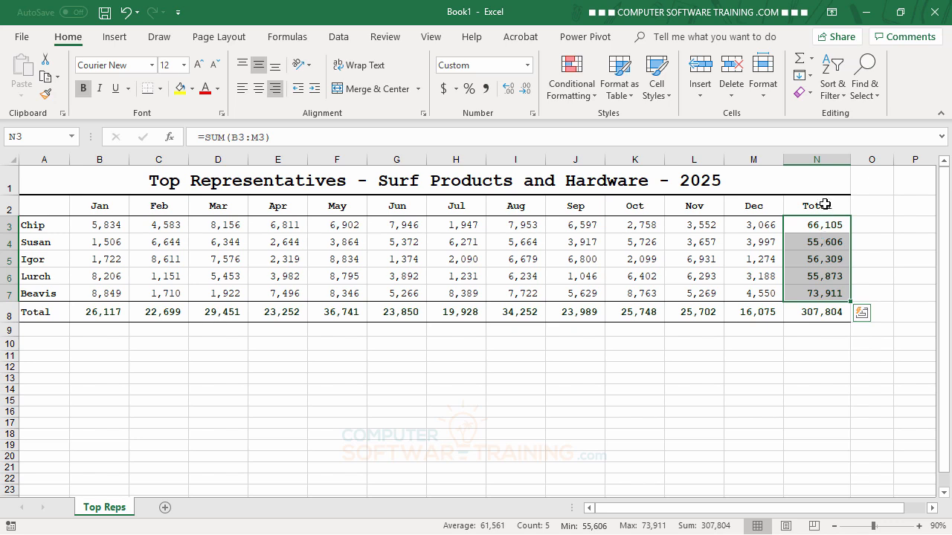
{"action": "left_click", "coordinate": [817, 261]}
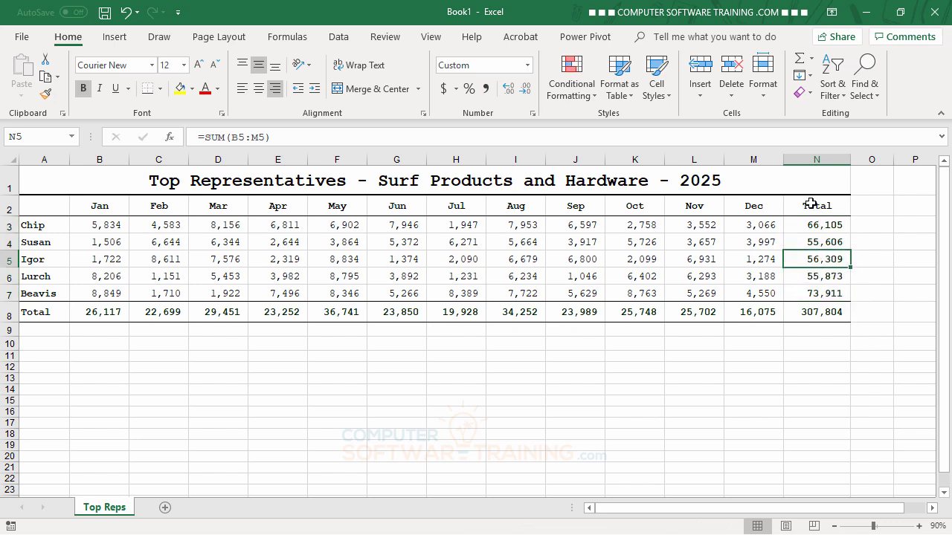
{"action": "left_click_drag", "start_coordinate": [811, 203], "coordinate": [804, 292]}
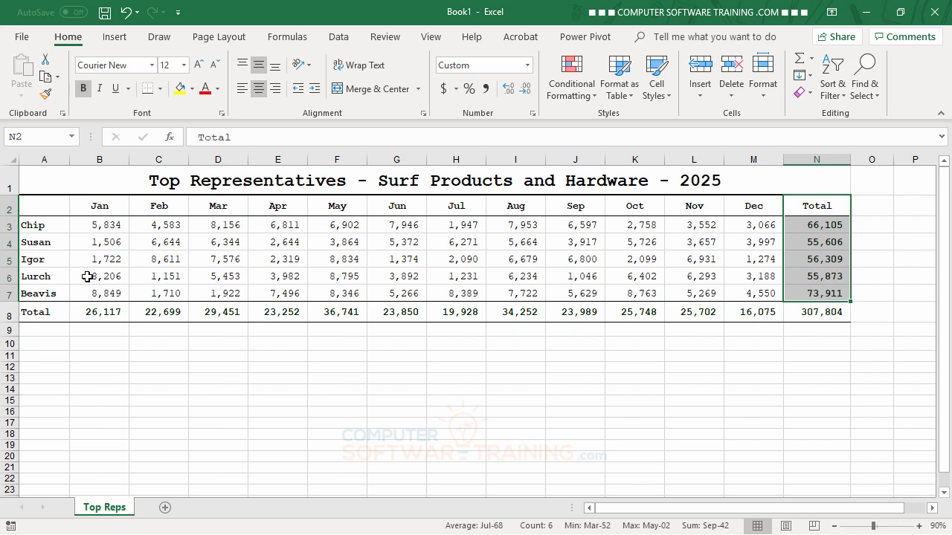
{"action": "left_click", "coordinate": [36, 226], "text": "ctrl"}
{"action": "left_click_drag", "start_coordinate": [37, 226], "coordinate": [50, 288]}
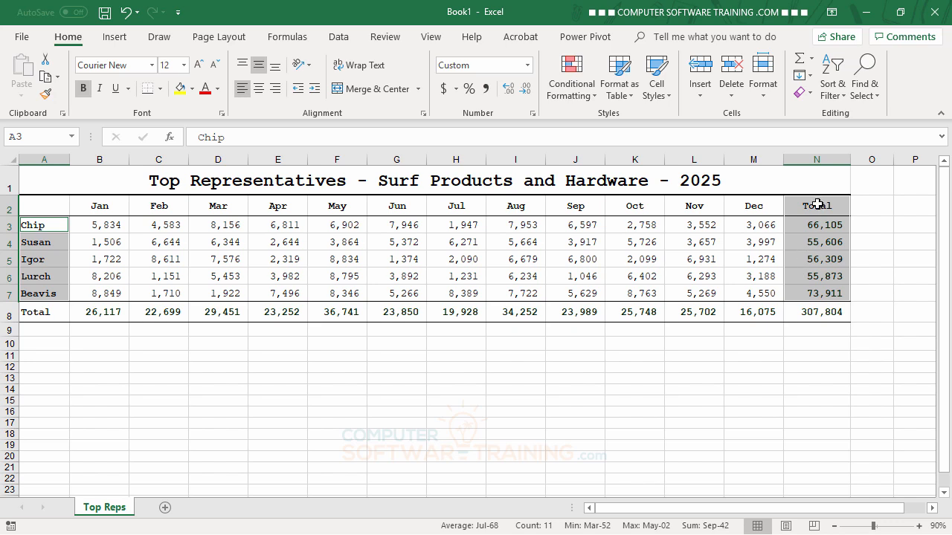
- Select the Total column N2:N7 together with the equally sized non-adjacent range A2:A7, and clear the selection
{"action": "left_click_drag", "start_coordinate": [817, 204], "coordinate": [818, 289]}
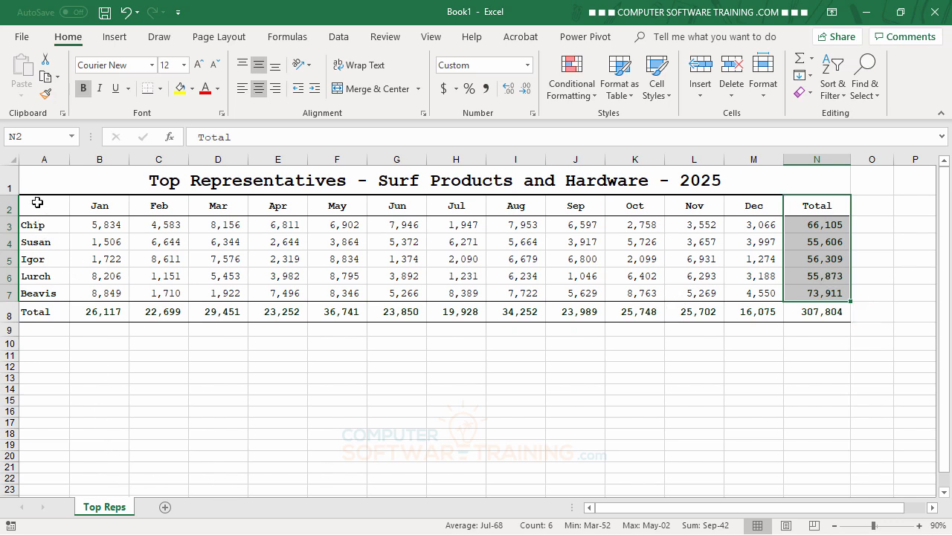
{"action": "left_click_drag", "start_coordinate": [37, 202], "coordinate": [37, 294]}
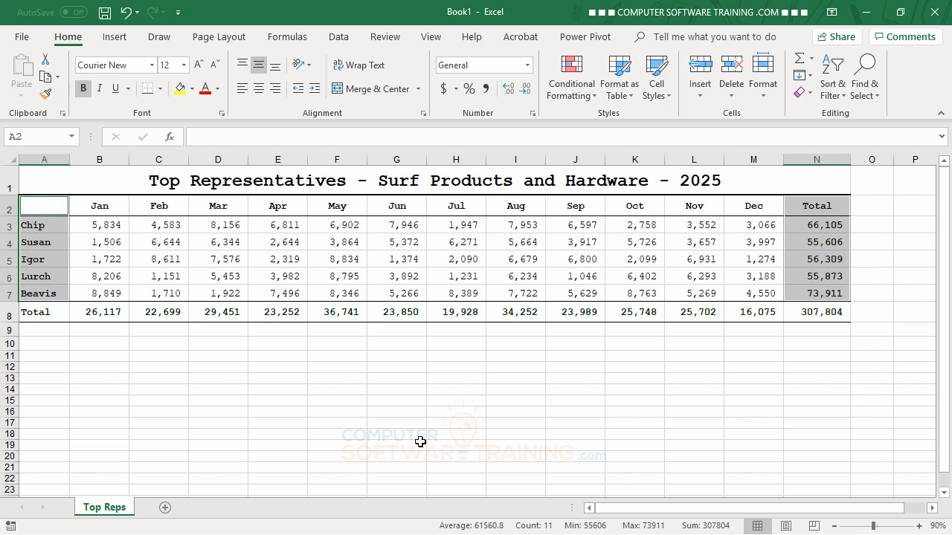
{"action": "left_click", "coordinate": [293, 368]}
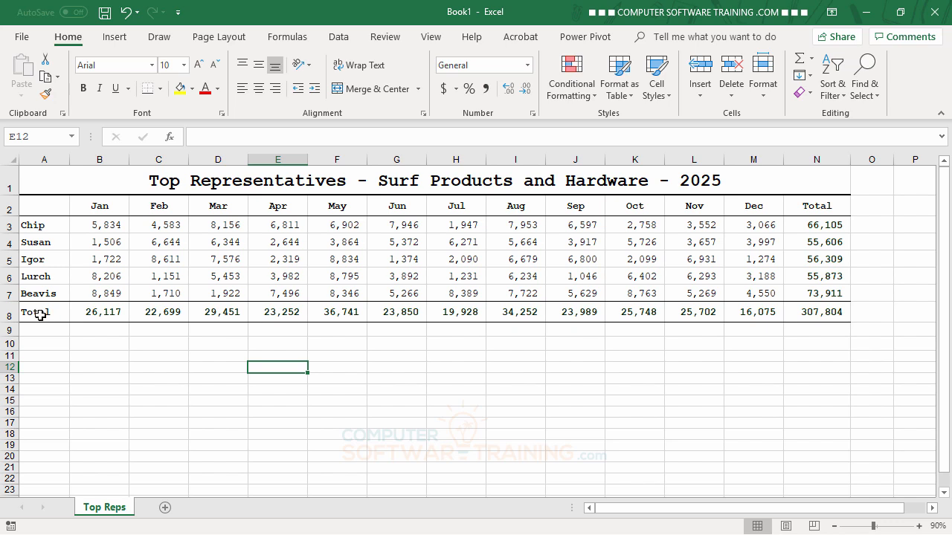
- Select the monthly totals A8:M8 together with the non-adjacent month headings A2:M2, and clear the selection
{"action": "left_click_drag", "start_coordinate": [50, 318], "coordinate": [751, 319]}
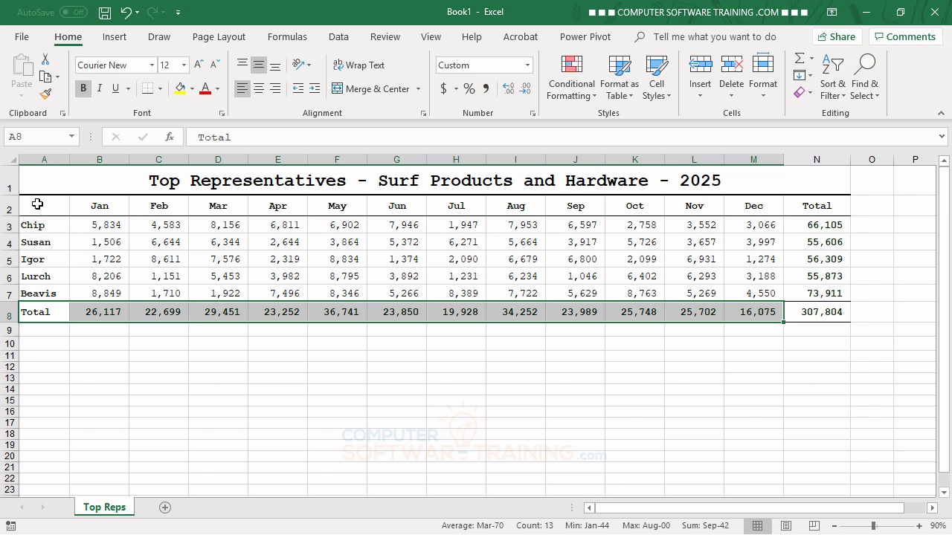
{"action": "left_click_drag", "start_coordinate": [34, 206], "coordinate": [743, 205]}
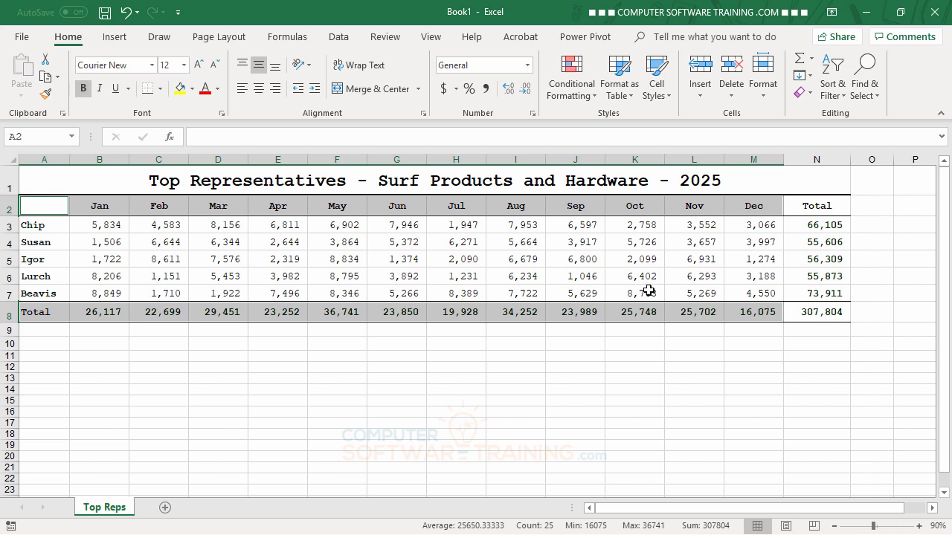
{"action": "left_click", "coordinate": [466, 261]}
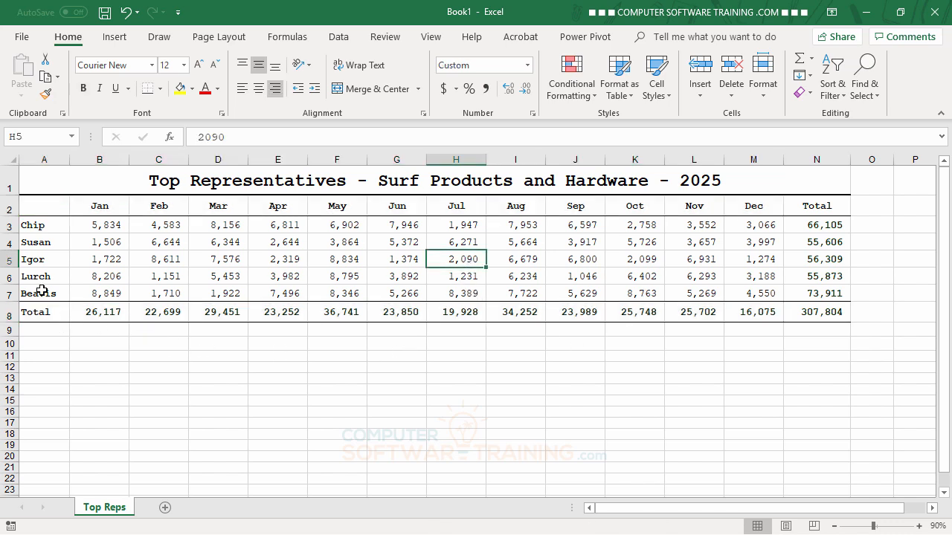
- Select the monthly totals in two parts, A8:J8 and K8:M8, and add the month headings A2:M2 to the selection
{"action": "left_click_drag", "start_coordinate": [45, 313], "coordinate": [565, 313]}
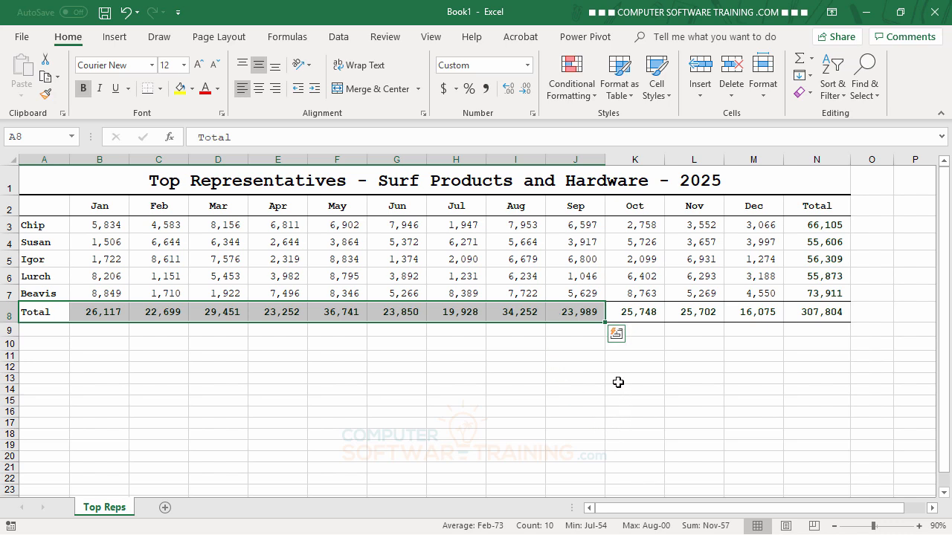
{"action": "left_click", "coordinate": [627, 314]}
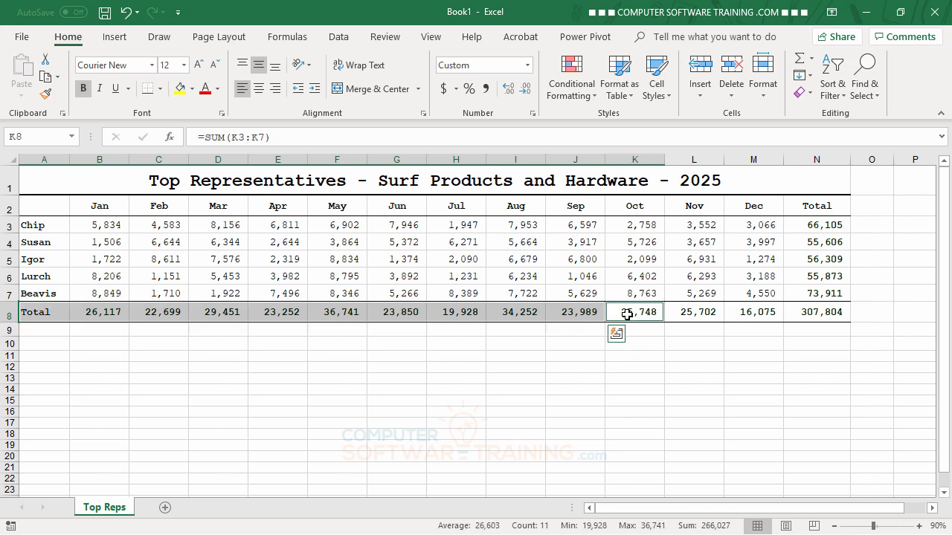
{"action": "left_click_drag", "start_coordinate": [627, 314], "coordinate": [736, 314]}
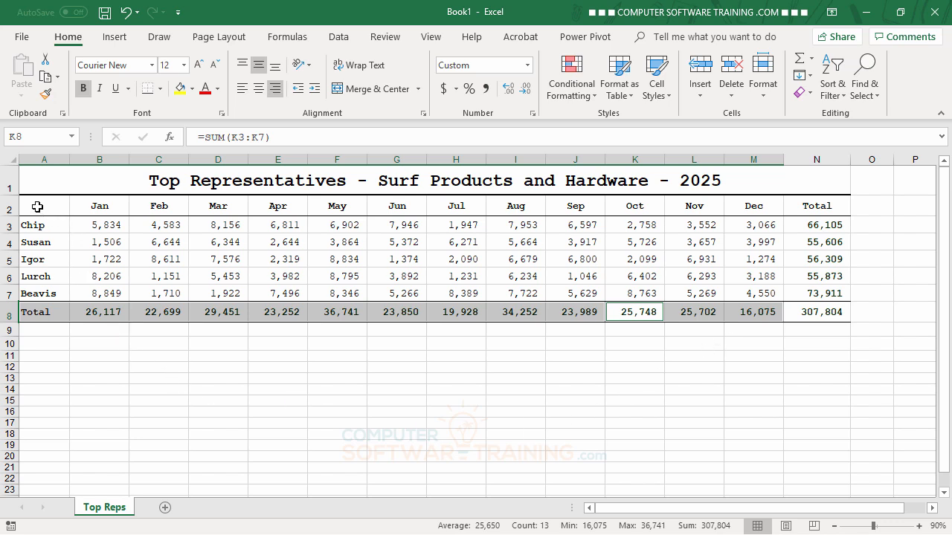
{"action": "left_click_drag", "start_coordinate": [37, 207], "coordinate": [739, 206]}
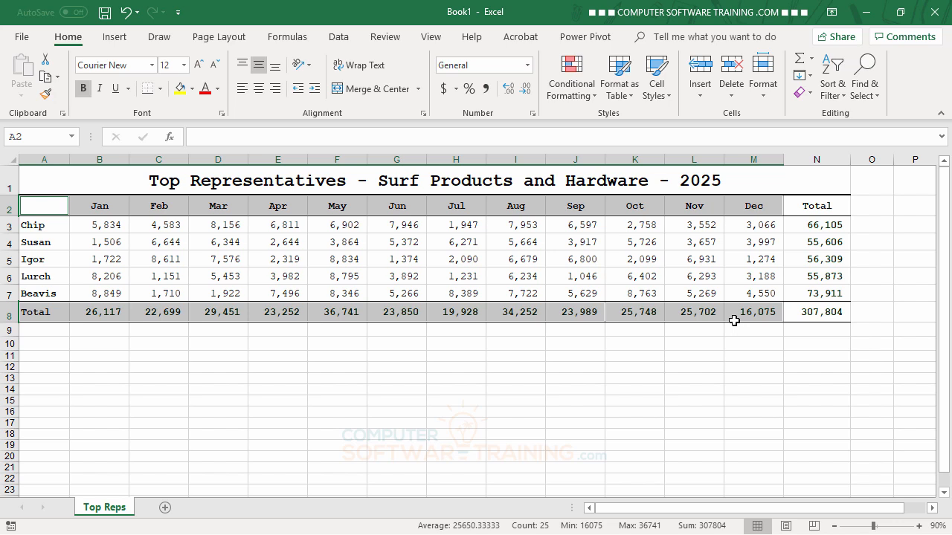
{"action": "left_click", "coordinate": [616, 339]}
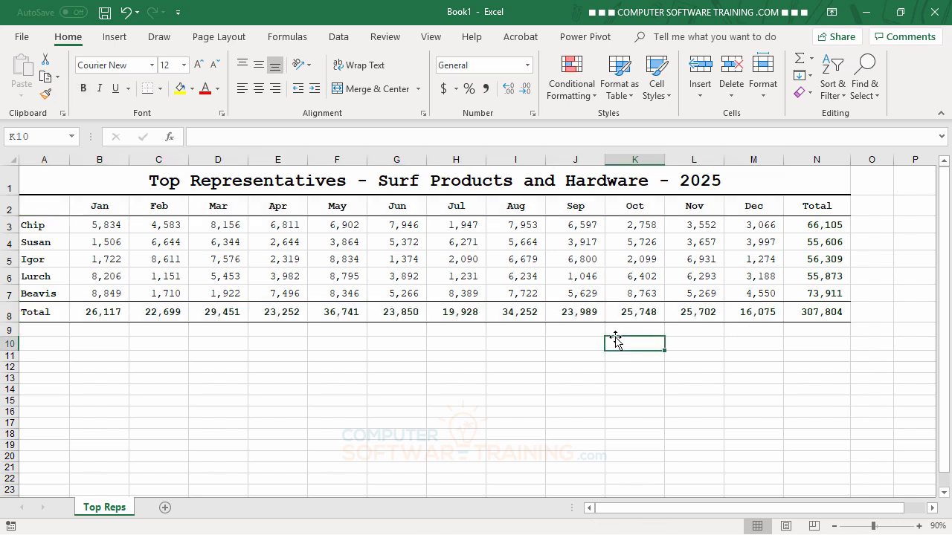
- Discard the incomplete selection A8:L8 and select the full ranges A8:M8 and A2:M2 together
{"action": "left_click_drag", "start_coordinate": [42, 316], "coordinate": [683, 309]}
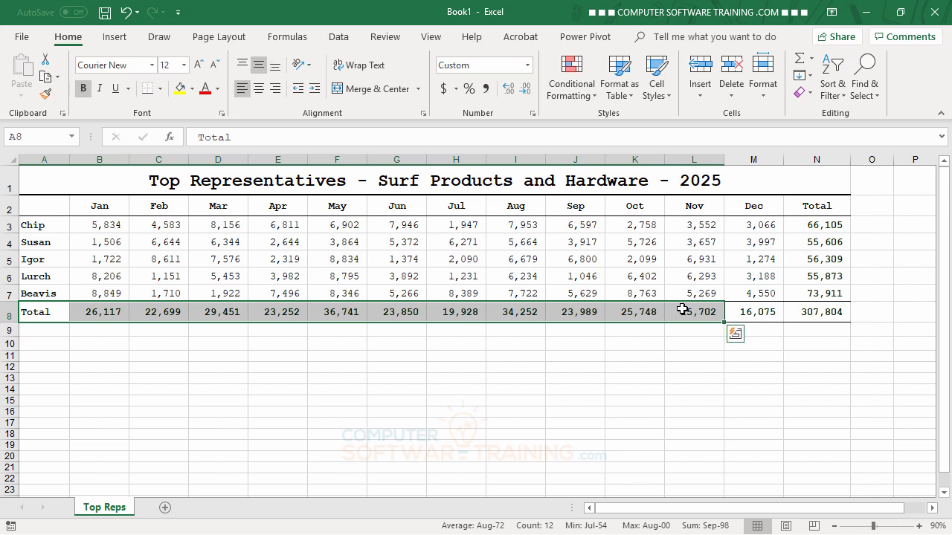
{"action": "left_click", "coordinate": [427, 423]}
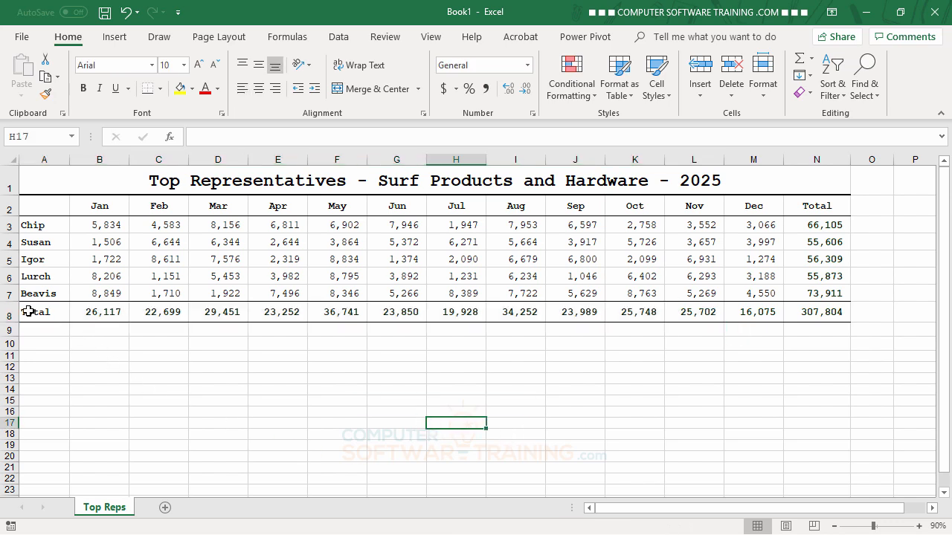
{"action": "left_click_drag", "start_coordinate": [27, 310], "coordinate": [741, 311]}
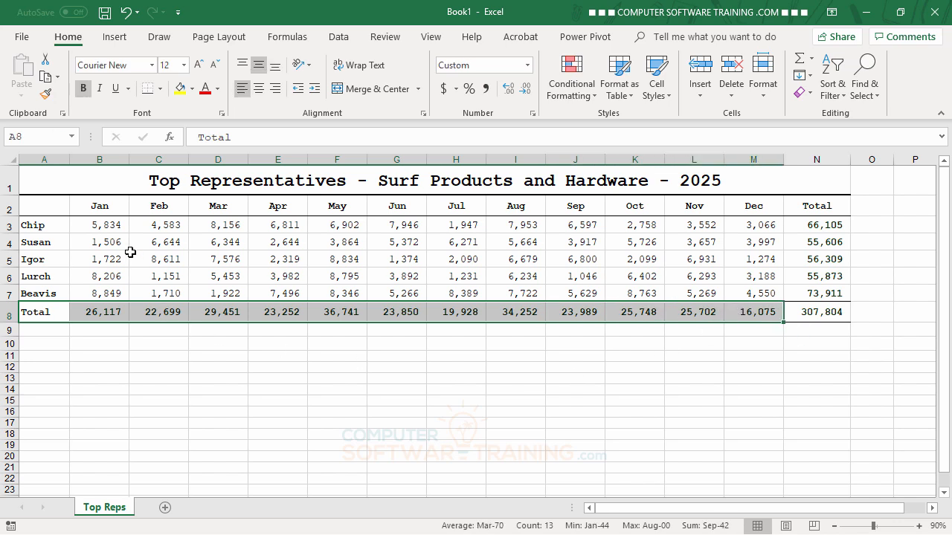
{"action": "left_click_drag", "start_coordinate": [44, 208], "coordinate": [739, 210]}
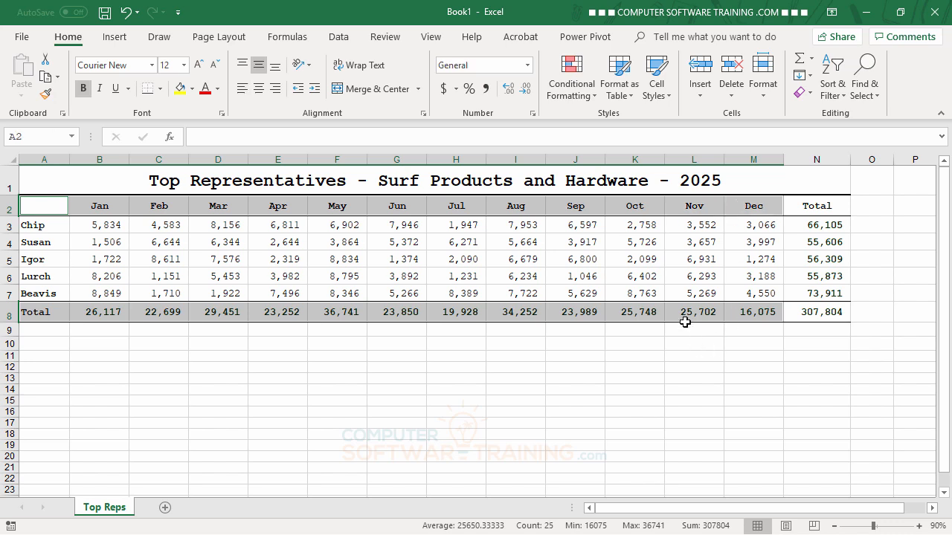
{"action": "left_click", "coordinate": [685, 262]}
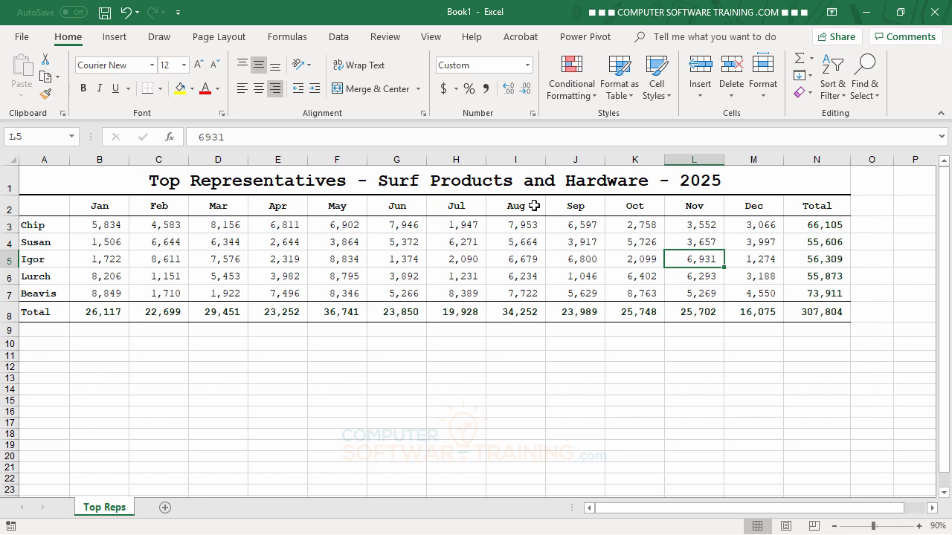
- Select the names A2:A7 together with the January, April, July and October columns B2:B7, E2:E7, H2:H7 and K2:K7
{"action": "left_click", "coordinate": [34, 207]}
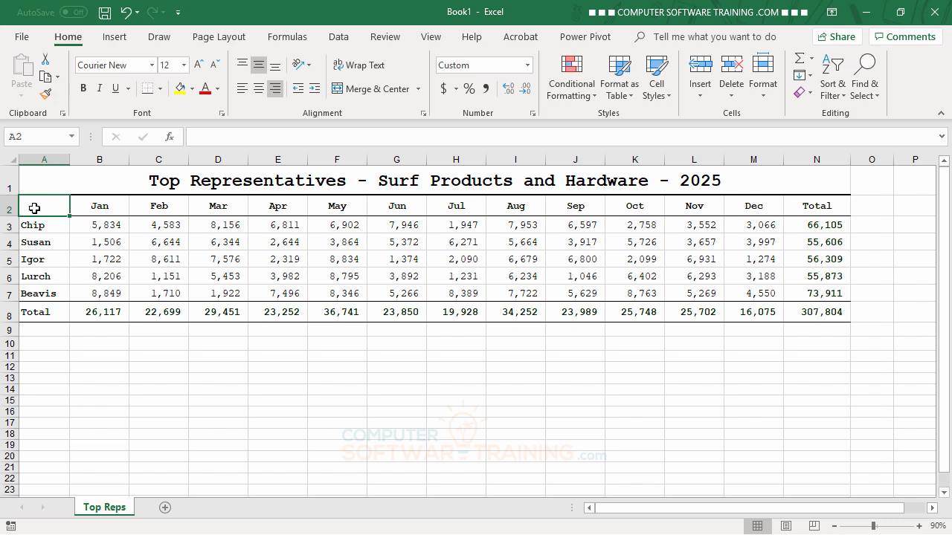
{"action": "left_click_drag", "start_coordinate": [34, 208], "coordinate": [39, 290]}
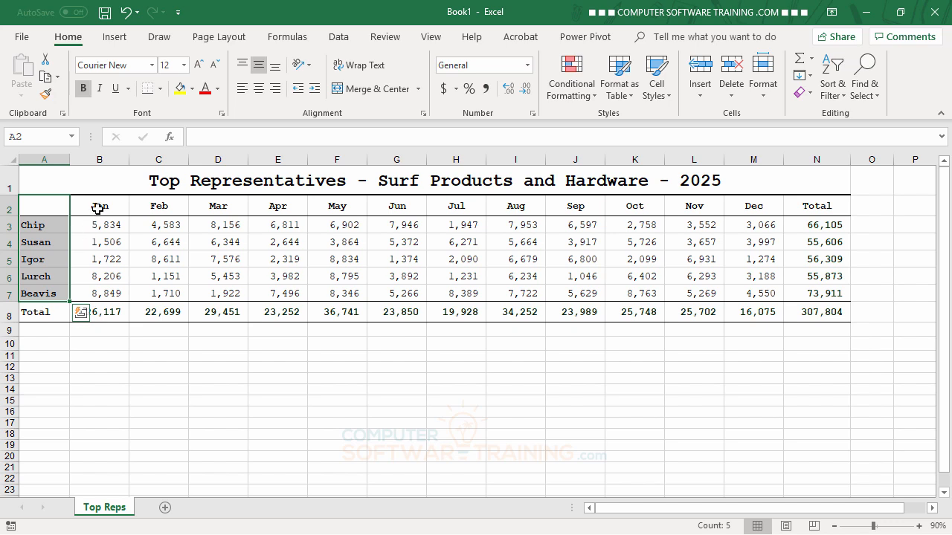
{"action": "left_click_drag", "start_coordinate": [100, 206], "coordinate": [99, 291]}
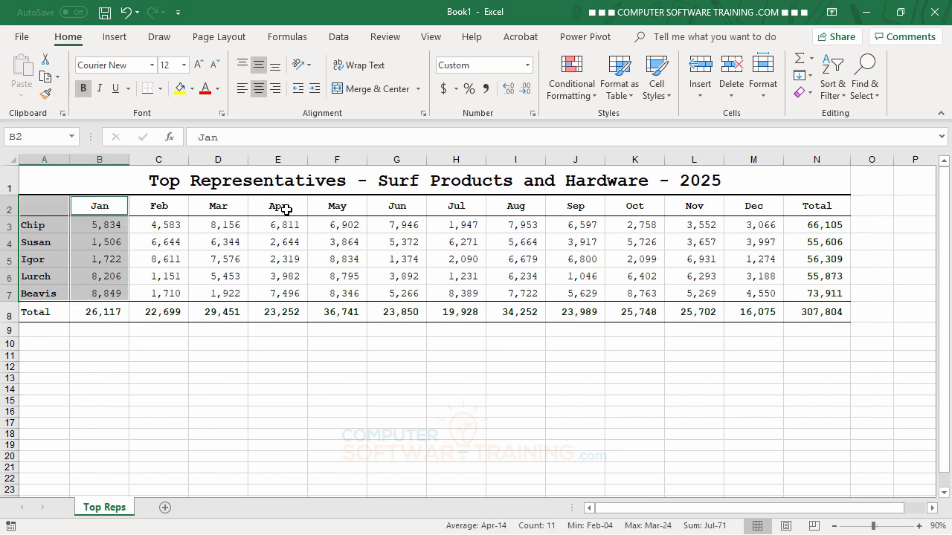
{"action": "left_click_drag", "start_coordinate": [289, 212], "coordinate": [289, 290]}
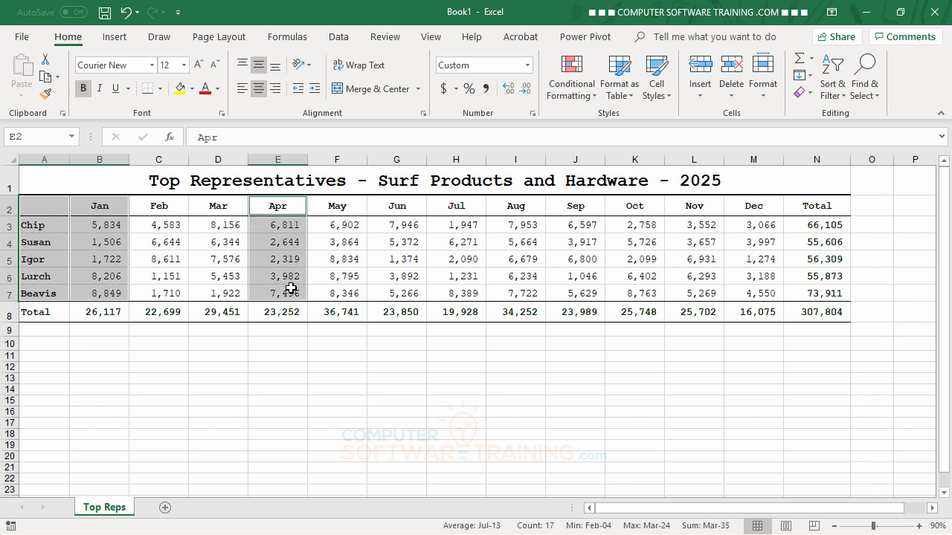
{"action": "left_click_drag", "start_coordinate": [457, 207], "coordinate": [468, 294]}
{"action": "left_click_drag", "start_coordinate": [634, 202], "coordinate": [637, 293]}
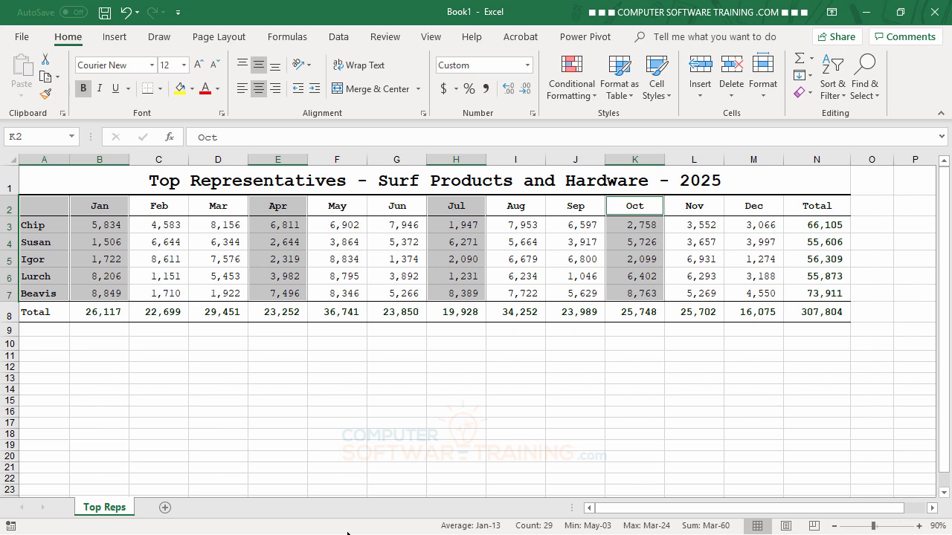
- Insert a 2-D Clustered Column chart from the monthly sales range A2:M7, leaving out the totals
{"action": "left_click", "coordinate": [380, 399]}
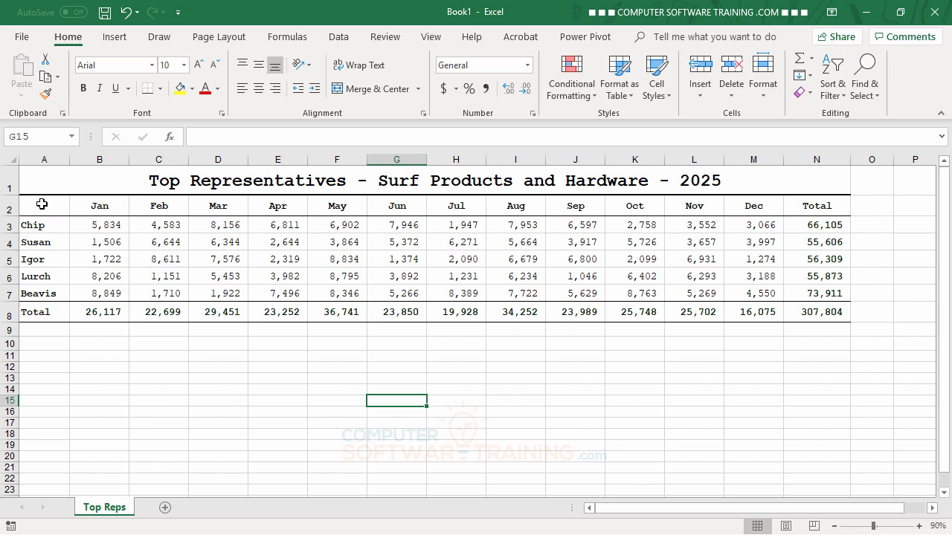
{"action": "left_click_drag", "start_coordinate": [41, 204], "coordinate": [757, 291]}
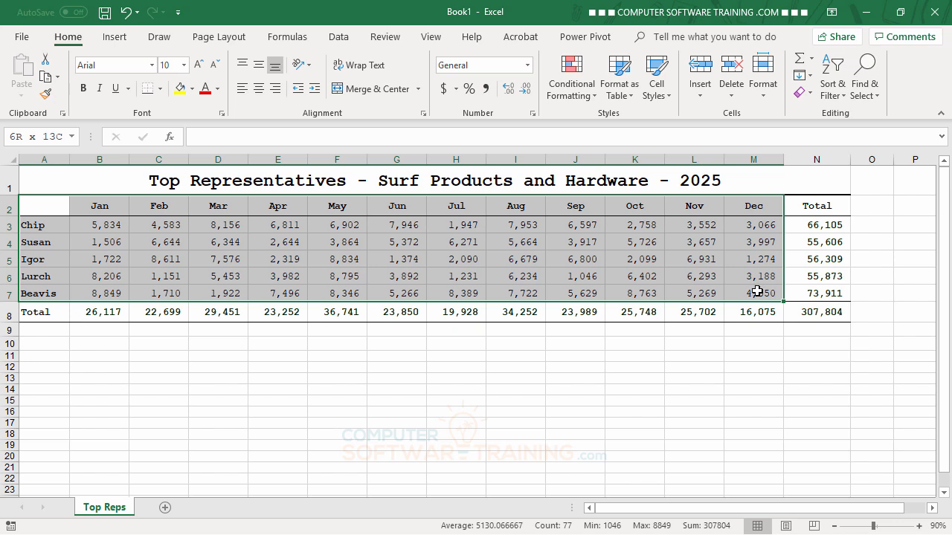
{"action": "left_click_drag", "start_coordinate": [757, 291], "coordinate": [757, 291]}
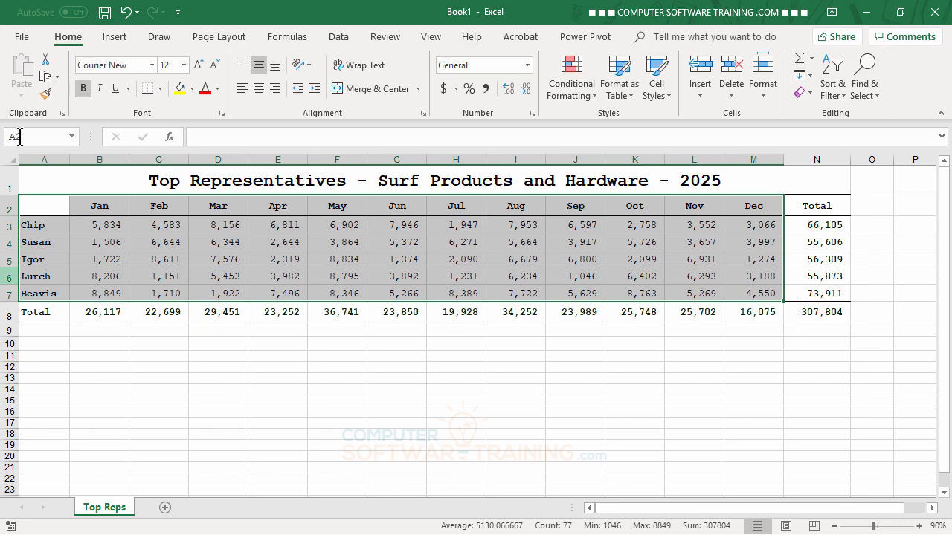
{"action": "left_click", "coordinate": [116, 38]}
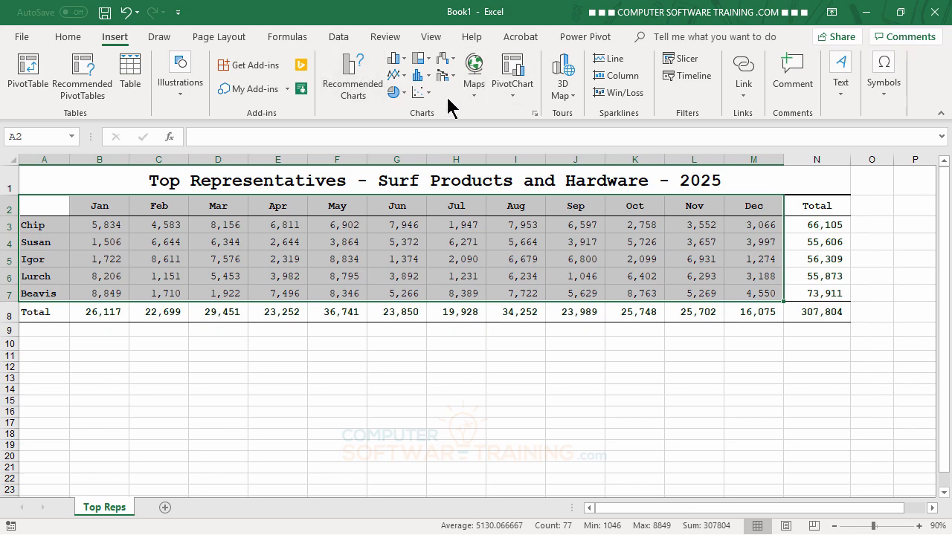
{"action": "left_click", "coordinate": [405, 62]}
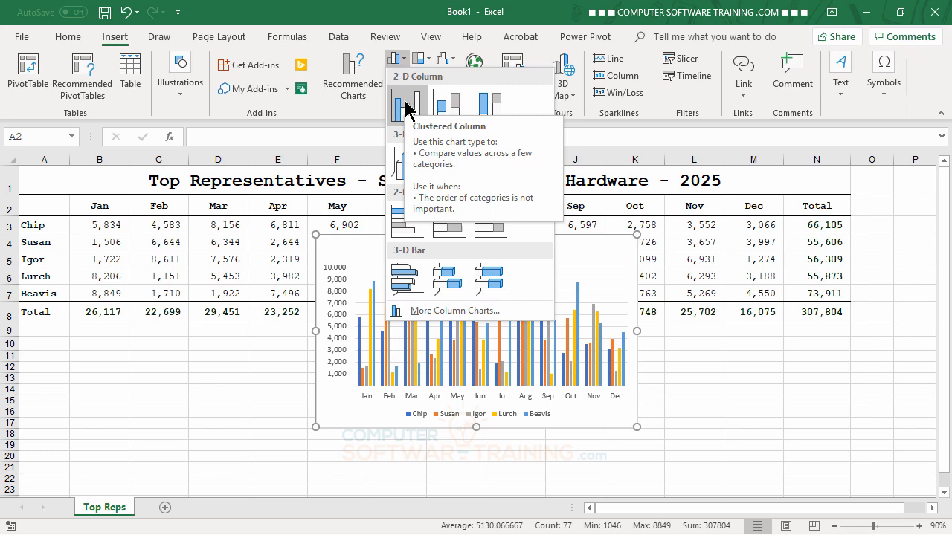
{"action": "left_click", "coordinate": [408, 109]}
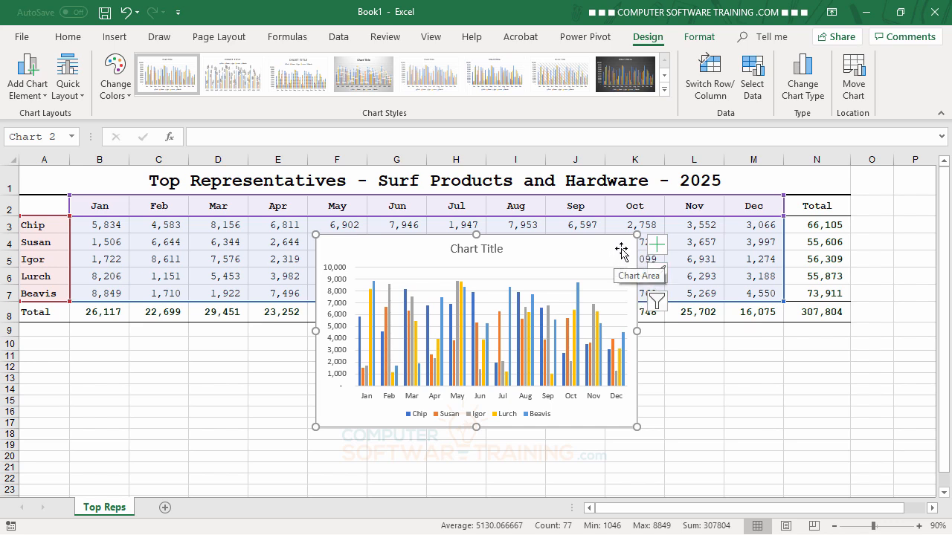
- Move the column chart directly below the table, starting at column A, and widen it to reach into column N
{"action": "mouse_move", "coordinate": [622, 251]}
{"action": "left_mouse_down"}
{"action": "mouse_move", "coordinate": [580, 278]}
{"action": "mouse_move", "coordinate": [352, 342]}
{"action": "mouse_move", "coordinate": [328, 340]}
{"action": "left_mouse_up"}
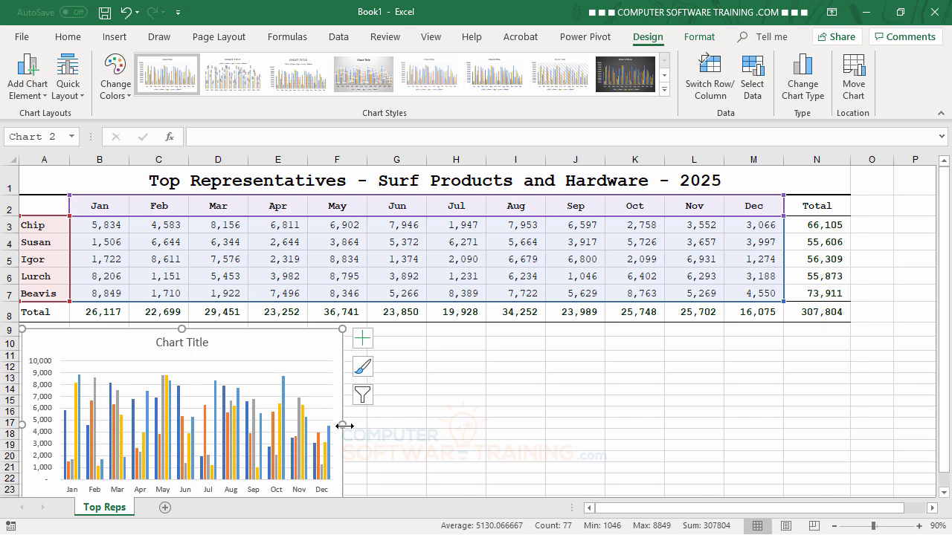
{"action": "left_click_drag", "start_coordinate": [344, 425], "coordinate": [842, 418]}
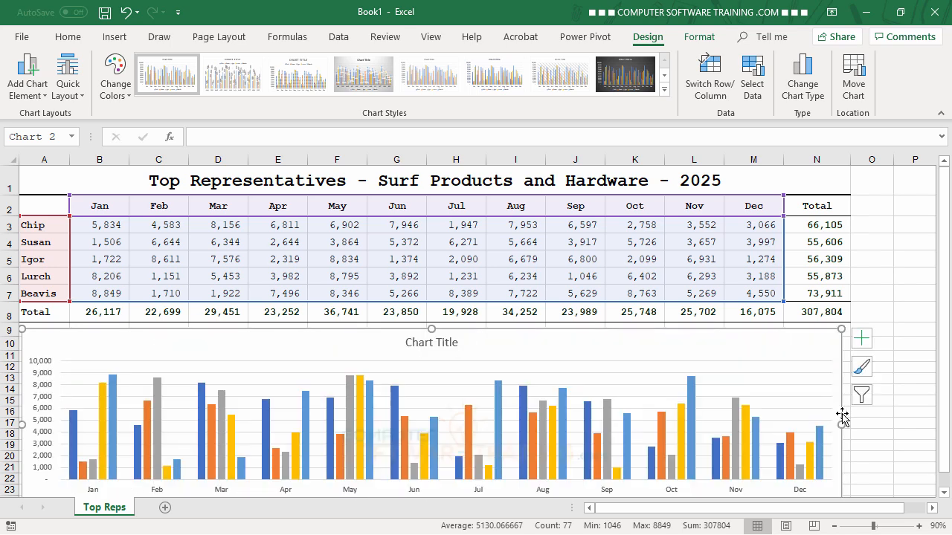
{"action": "scroll", "coordinate": [633, 417], "scroll_direction": "down", "scroll_amount": 2}
{"action": "scroll", "coordinate": [633, 417], "scroll_direction": "up", "scroll_amount": 2}
- Compare the chart's month axis, columns and legend with the source ranges highlighted in the table
{"action": "left_click", "coordinate": [916, 277]}
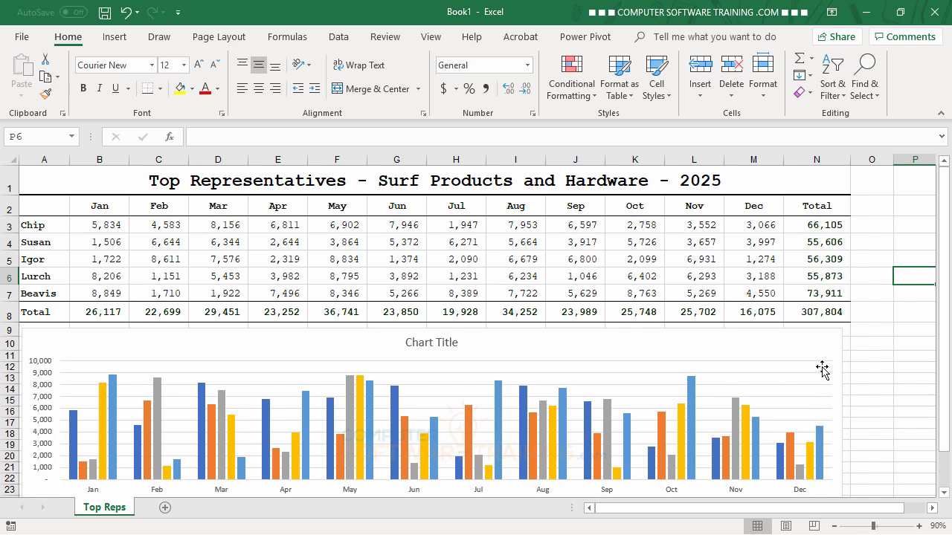
{"action": "left_click", "coordinate": [821, 341]}
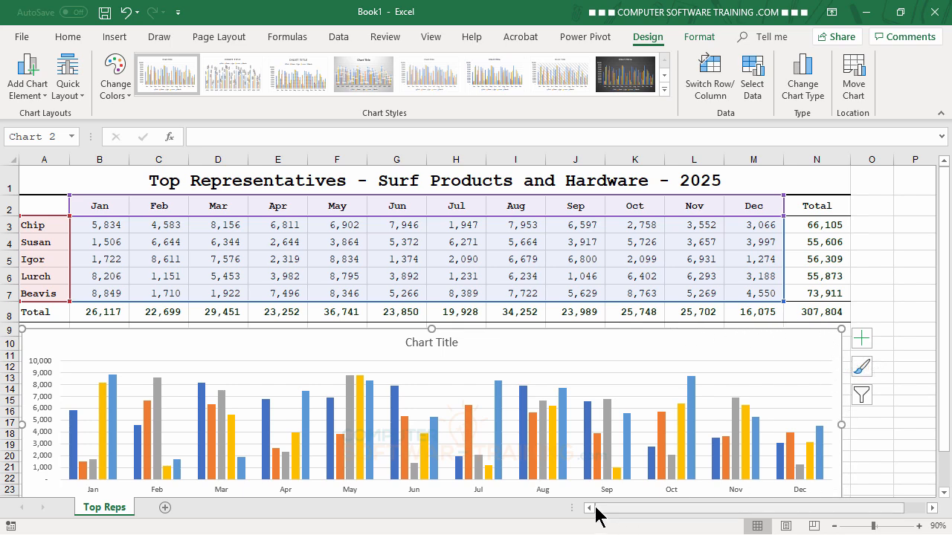
{"action": "scroll", "coordinate": [897, 447], "scroll_direction": "down", "scroll_amount": 1}
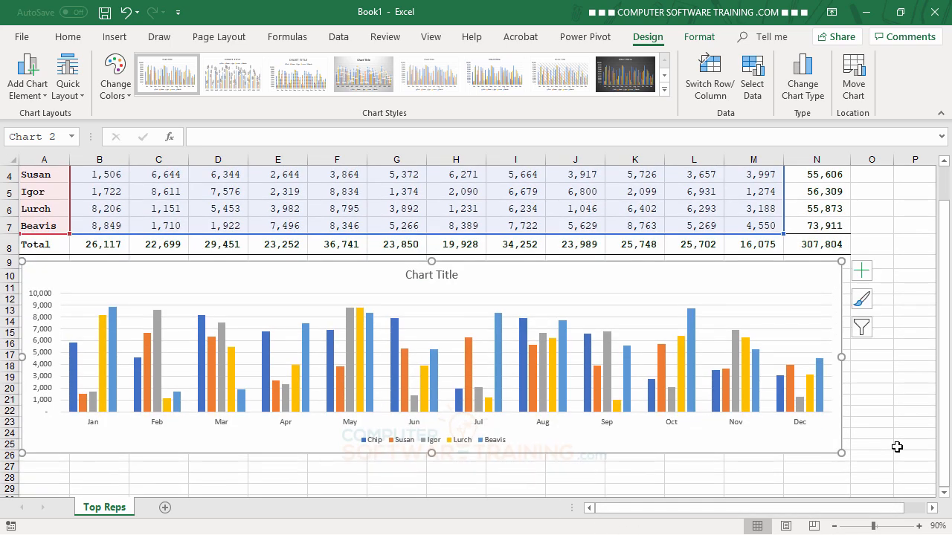
{"action": "scroll", "coordinate": [897, 447], "scroll_direction": "up", "scroll_amount": 1}
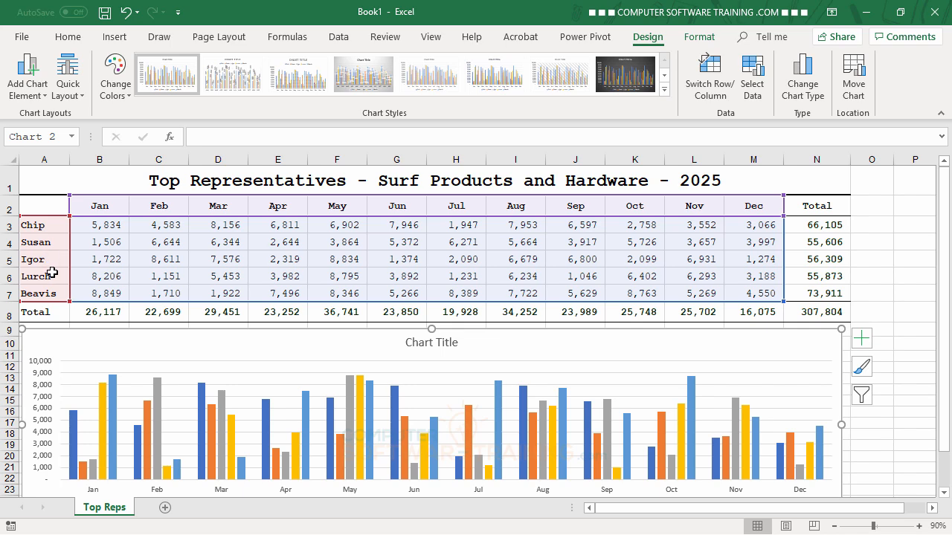
{"action": "scroll", "coordinate": [311, 401], "scroll_direction": "down", "scroll_amount": 2}
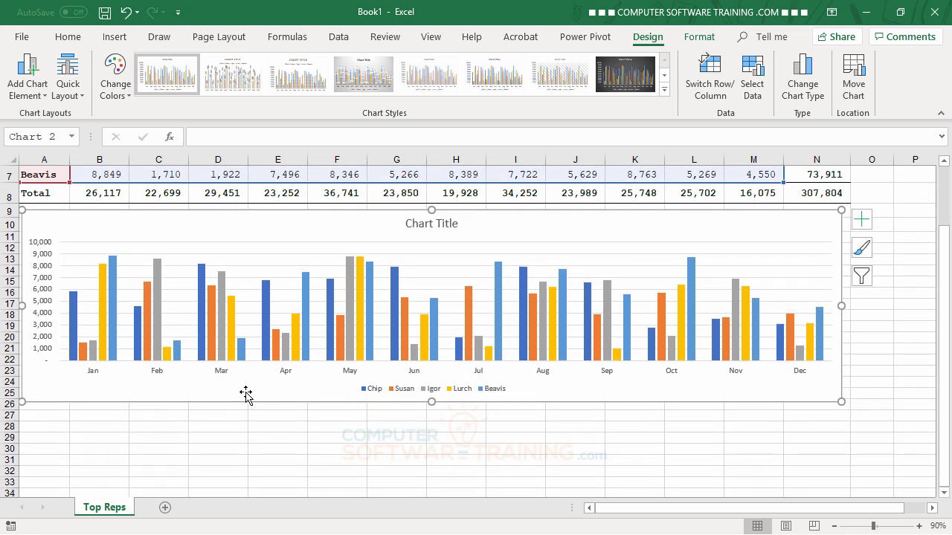
{"action": "scroll", "coordinate": [246, 391], "scroll_direction": "up", "scroll_amount": 2}
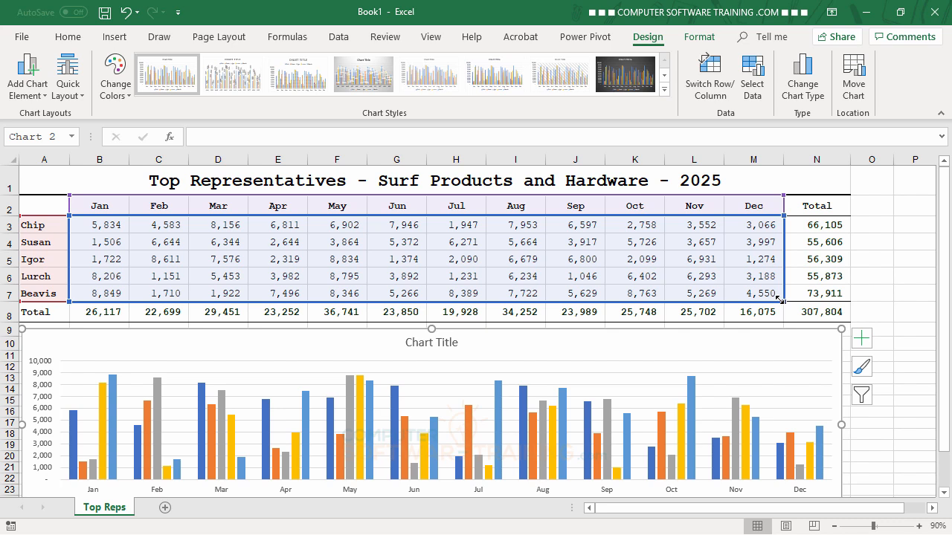
- Shrink the chart's source range in the table so that it covers only January to June, columns B to G
{"action": "left_click_drag", "start_coordinate": [770, 299], "coordinate": [618, 305]}
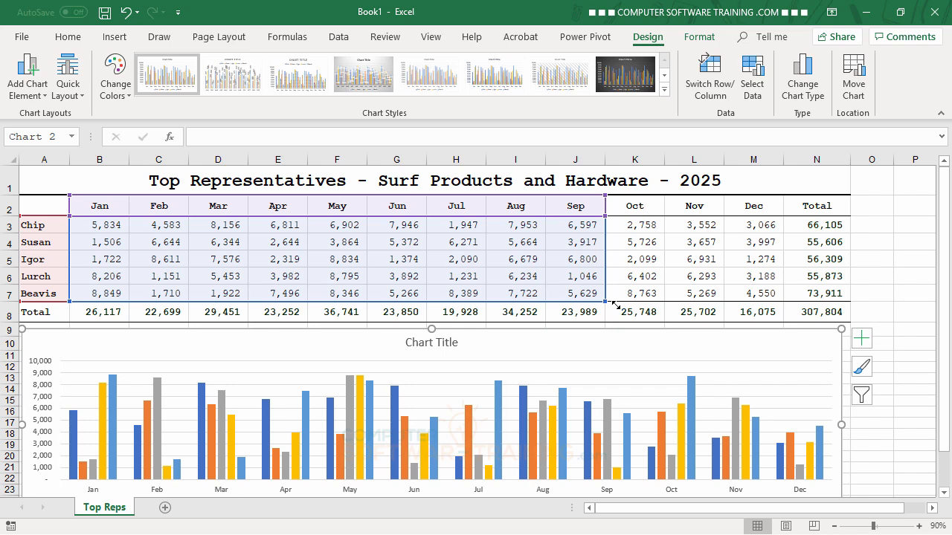
{"action": "left_click_drag", "start_coordinate": [591, 303], "coordinate": [569, 303]}
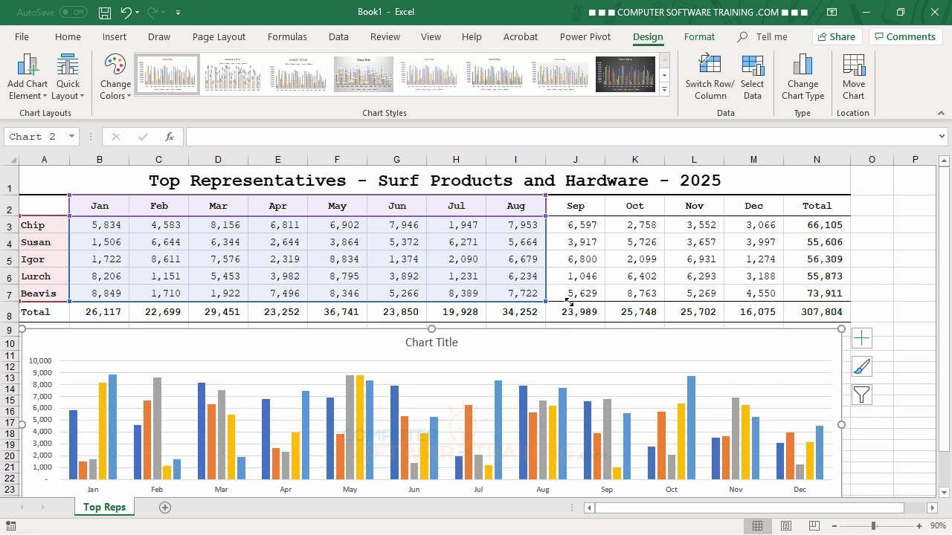
{"action": "left_click_drag", "start_coordinate": [553, 302], "coordinate": [437, 304]}
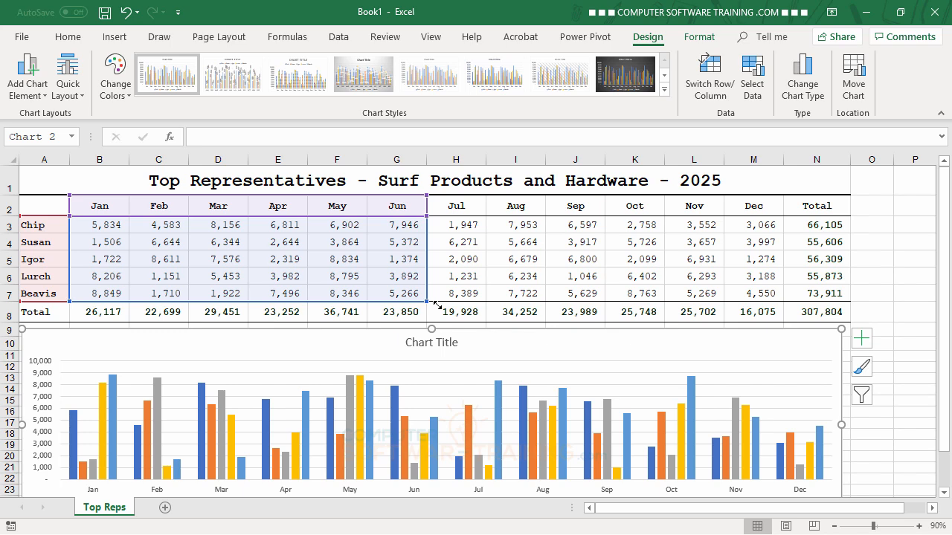
{"action": "left_click_drag", "start_coordinate": [437, 304], "coordinate": [437, 304]}
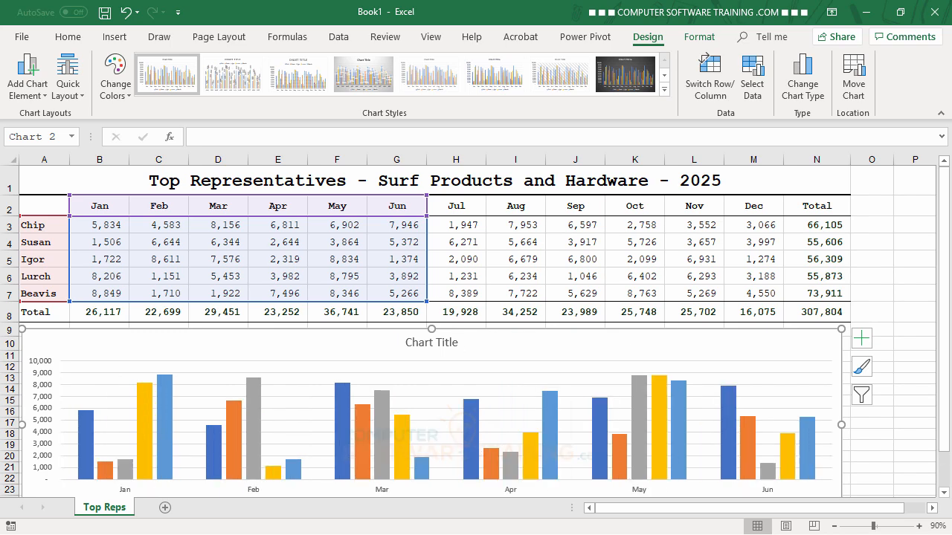
{"action": "scroll", "coordinate": [761, 442], "scroll_direction": "down", "scroll_amount": 2}
{"action": "scroll", "coordinate": [762, 441], "scroll_direction": "up", "scroll_amount": 2}
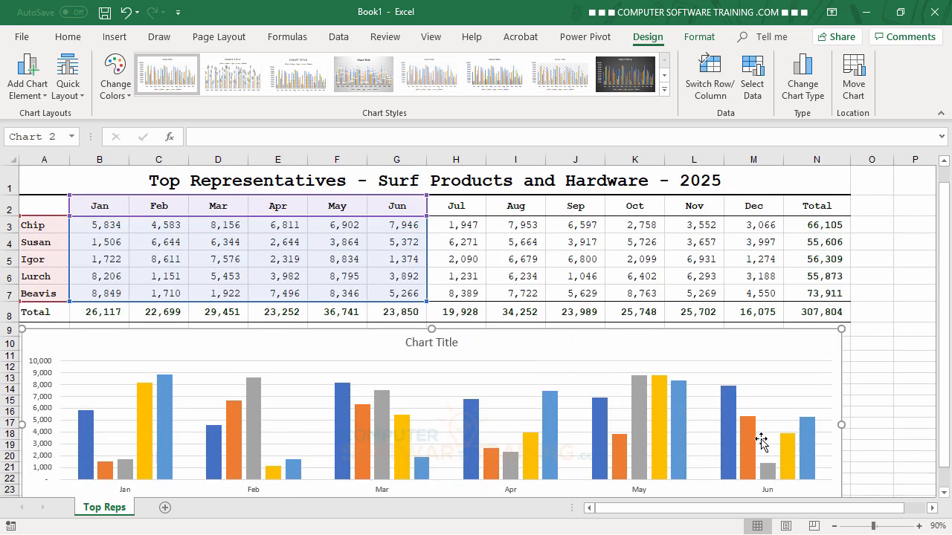
{"action": "scroll", "coordinate": [761, 441], "scroll_direction": "down", "scroll_amount": 2}
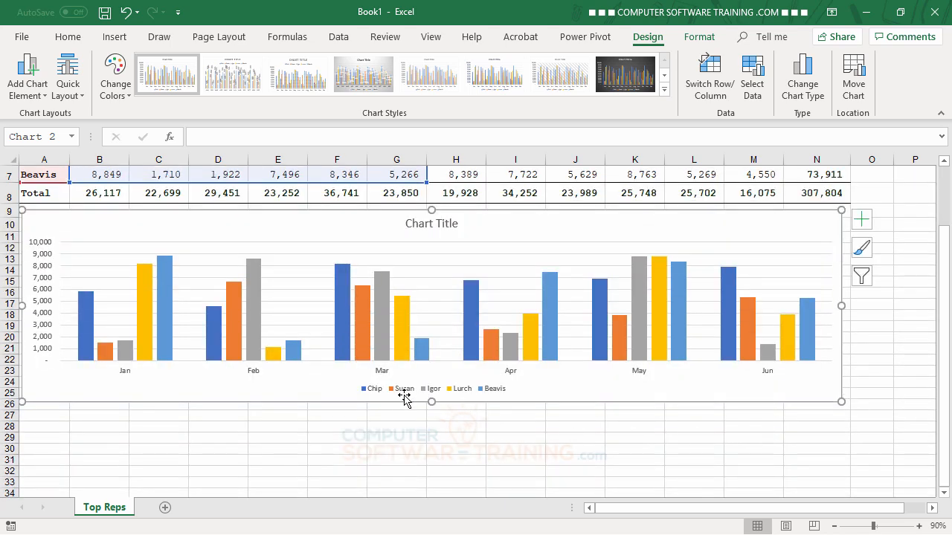
{"action": "scroll", "coordinate": [581, 412], "scroll_direction": "up", "scroll_amount": 2}
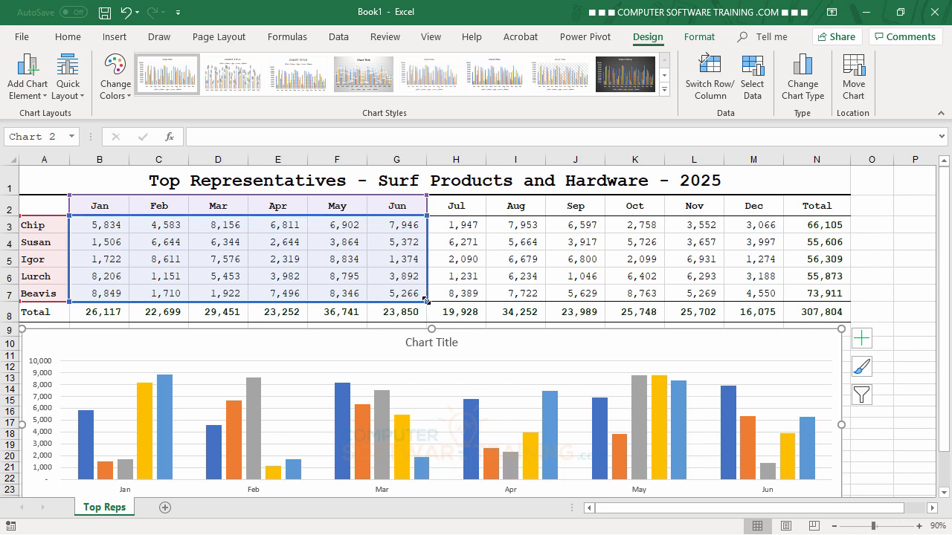
- Shrink the chart's source data to the first three representatives, rows 3 to 5, for January to June
{"action": "left_click_drag", "start_coordinate": [428, 293], "coordinate": [437, 265]}
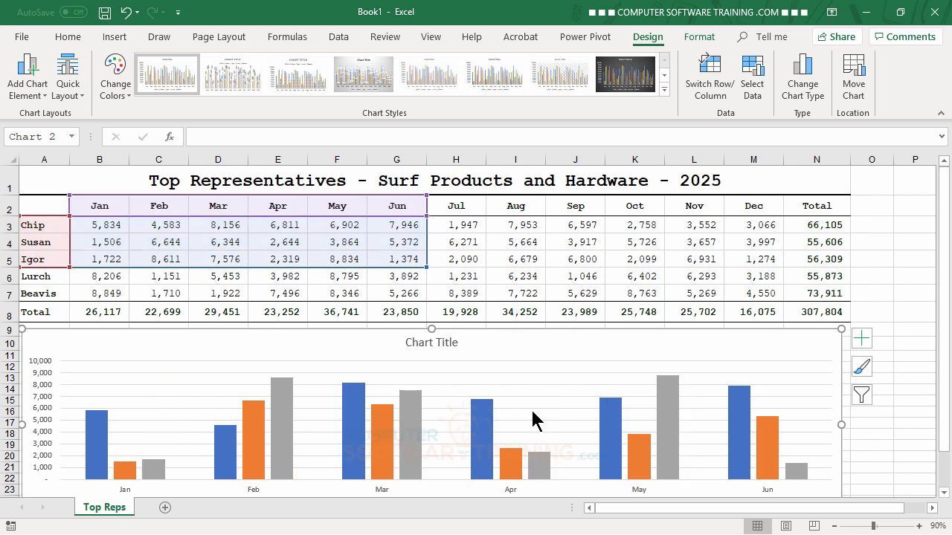
{"action": "scroll", "coordinate": [531, 409], "scroll_direction": "down", "scroll_amount": 3}
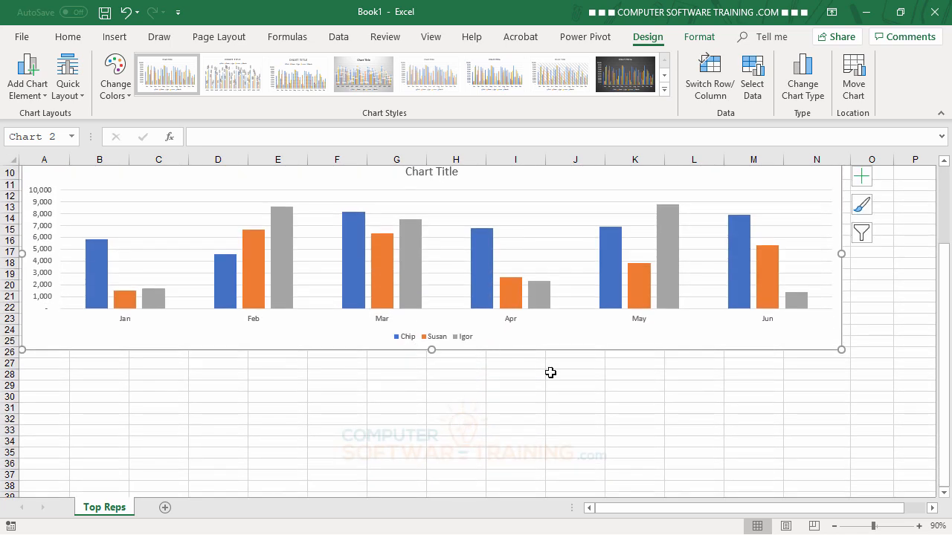
{"action": "scroll", "coordinate": [667, 404], "scroll_direction": "up", "scroll_amount": 3}
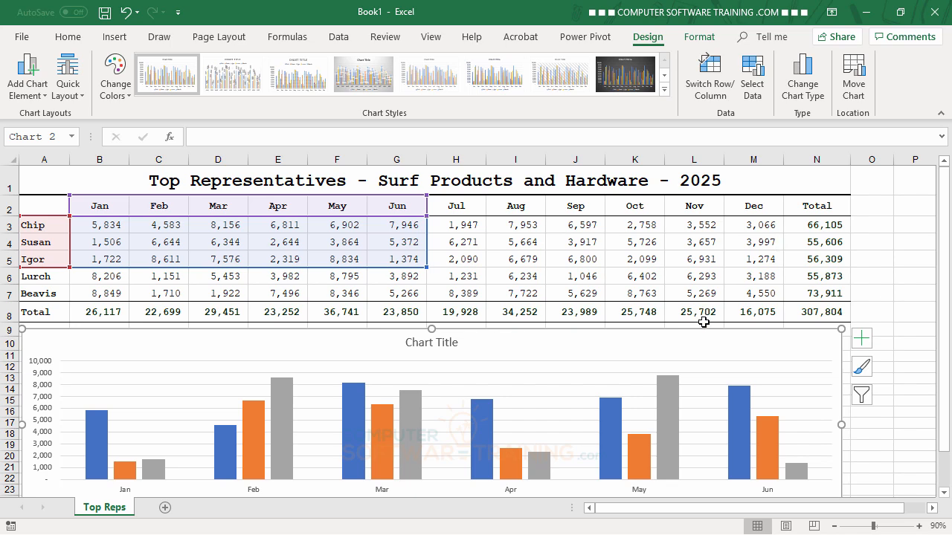
{"action": "scroll", "coordinate": [740, 402], "scroll_direction": "down", "scroll_amount": 2}
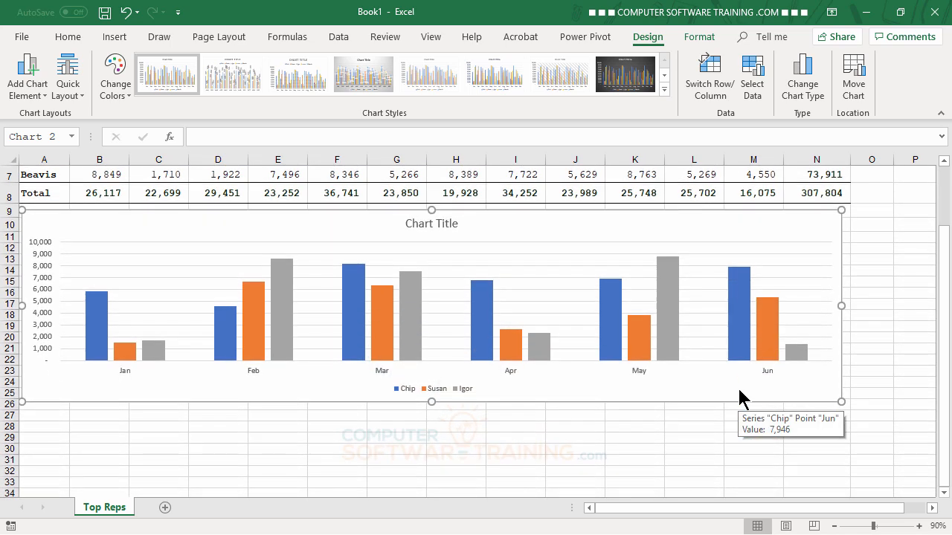
{"action": "scroll", "coordinate": [740, 396], "scroll_direction": "up", "scroll_amount": 1}
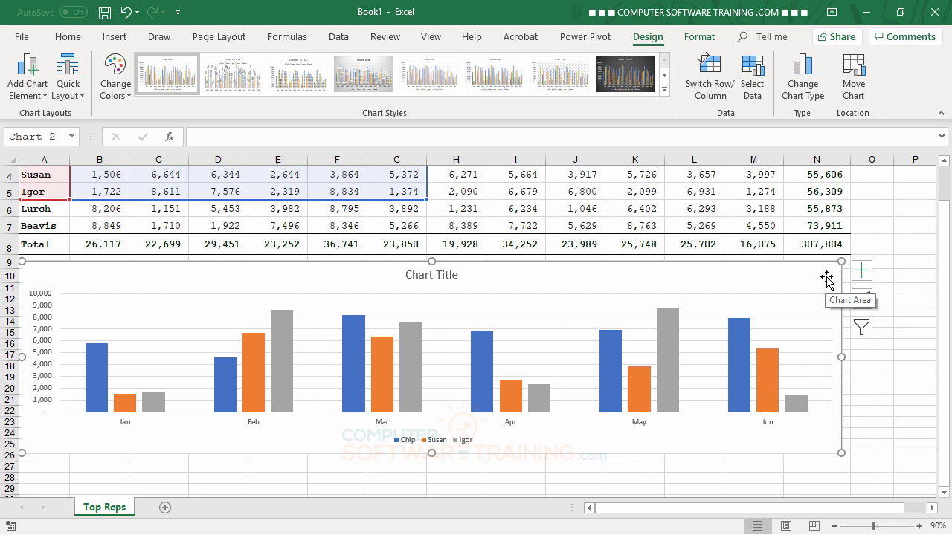
- Duplicate the chart, place the copy directly below the original with its edges lined up, and leave the copy selected
{"action": "key", "text": "ctrl+d"}
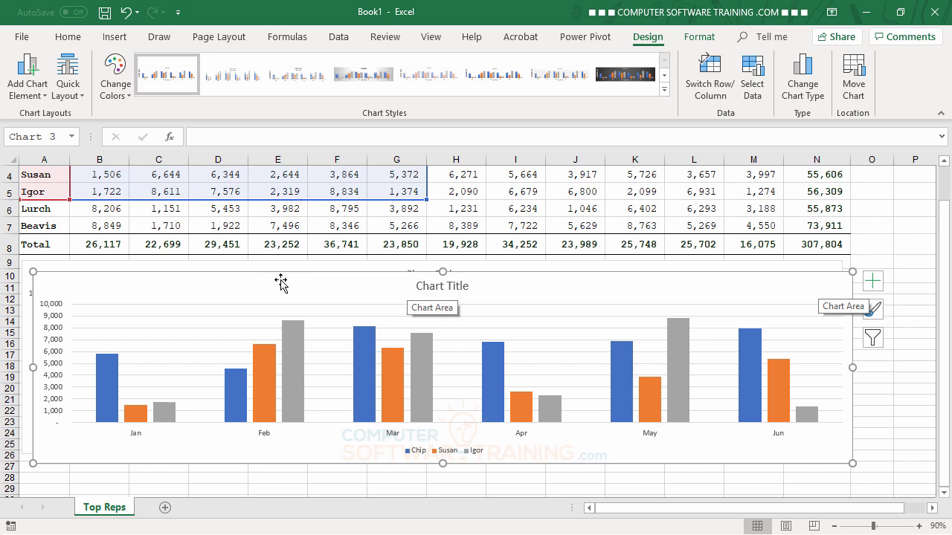
{"action": "left_click_drag", "start_coordinate": [287, 281], "coordinate": [277, 469]}
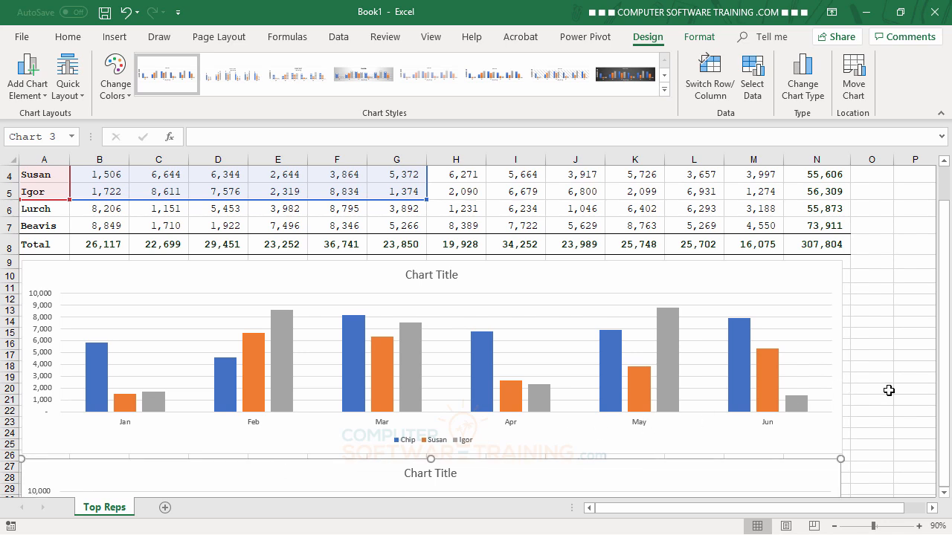
{"action": "scroll", "coordinate": [889, 392], "scroll_direction": "down", "scroll_amount": 3}
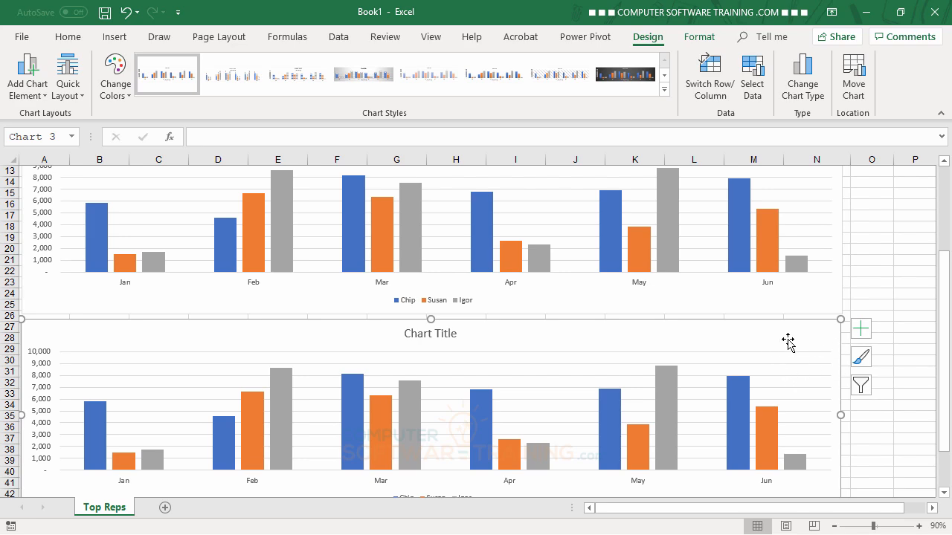
{"action": "scroll", "coordinate": [788, 341], "scroll_direction": "up", "scroll_amount": 4}
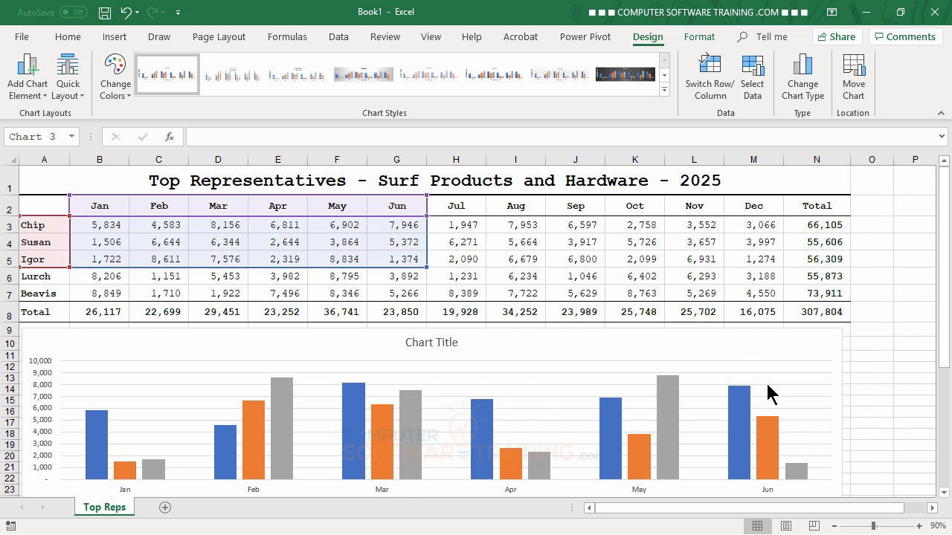
{"action": "scroll", "coordinate": [768, 386], "scroll_direction": "down", "scroll_amount": 4}
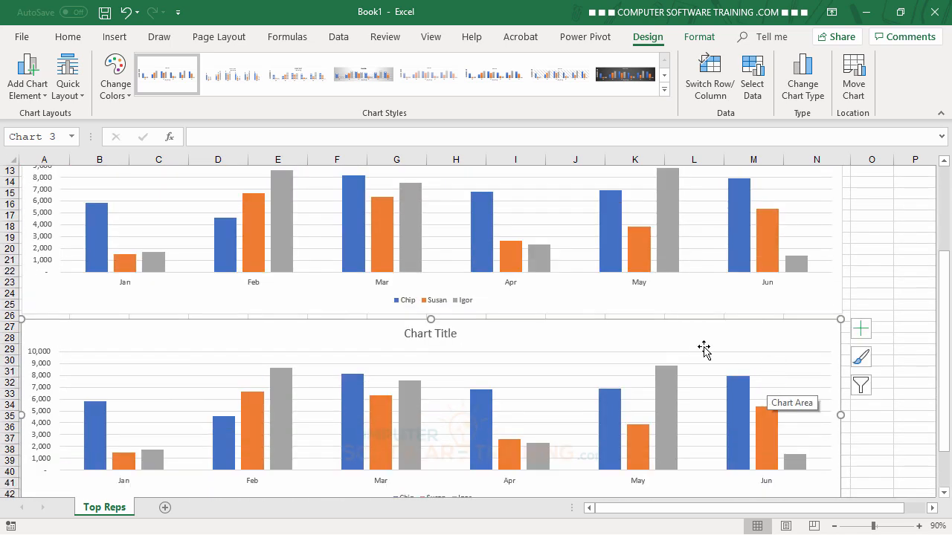
{"action": "scroll", "coordinate": [701, 340], "scroll_direction": "up", "scroll_amount": 4}
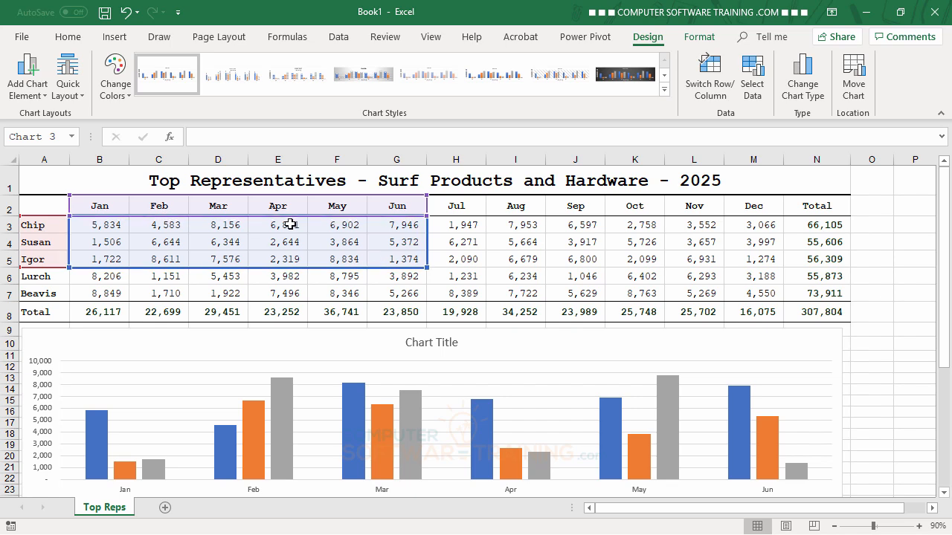
{"action": "scroll", "coordinate": [448, 282], "scroll_direction": "down", "scroll_amount": 4}
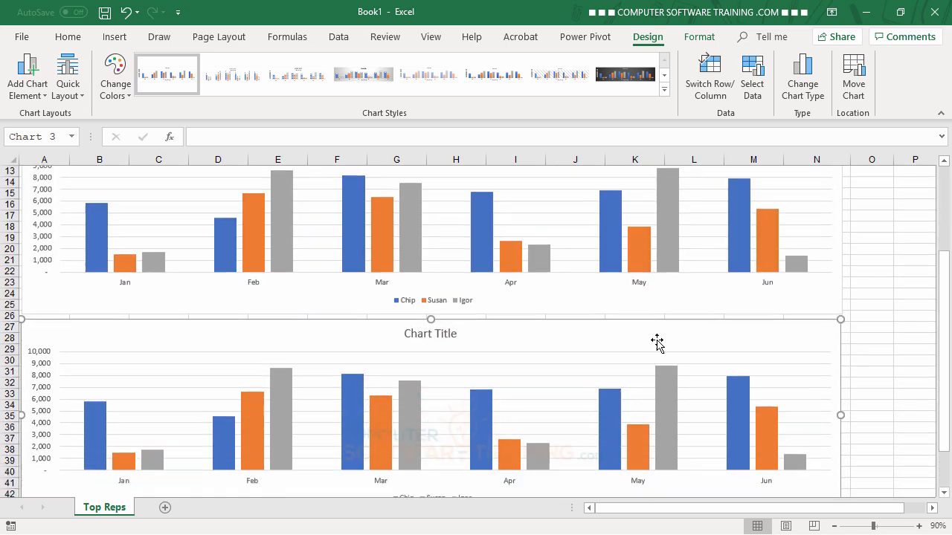
{"action": "left_click", "coordinate": [909, 372]}
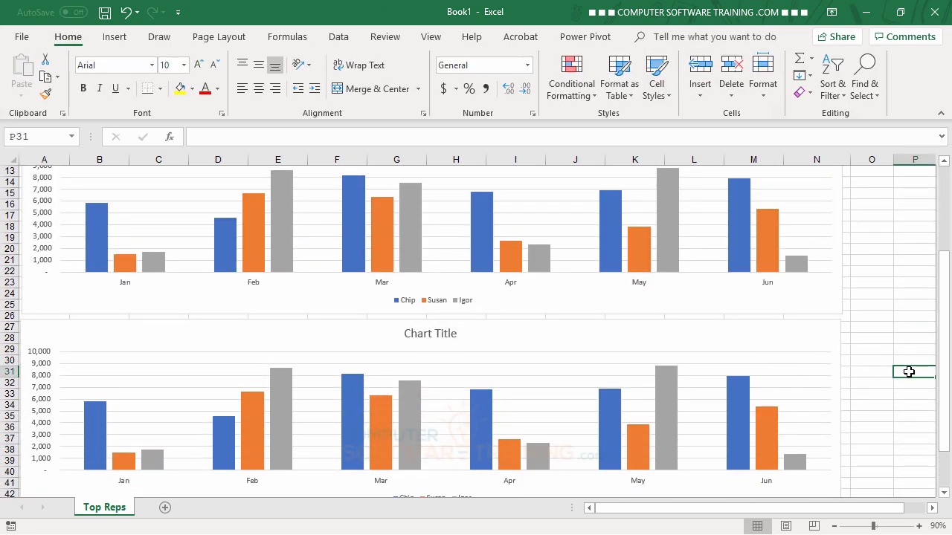
{"action": "left_click", "coordinate": [828, 333]}
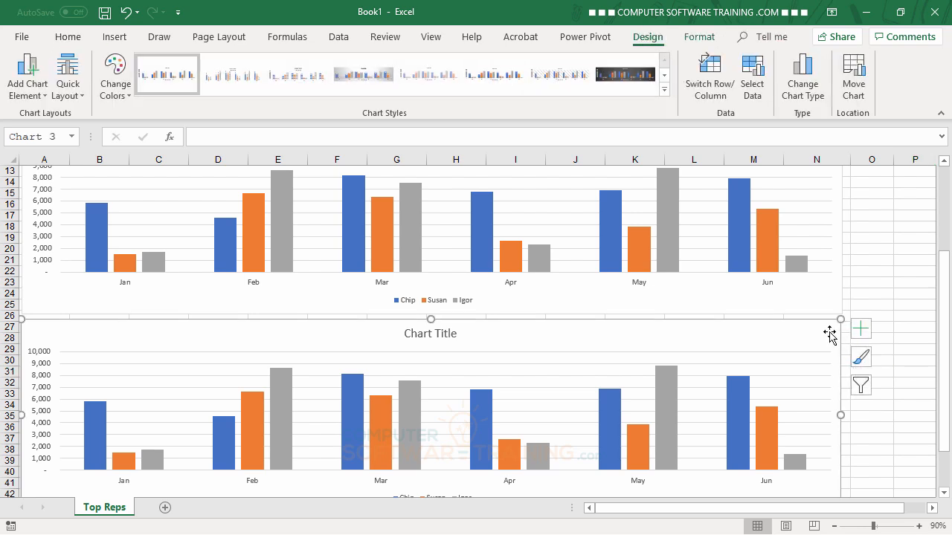
- Shift the duplicate chart's source range to July through December, columns H to M, keeping the representatives in rows 3 to 5
{"action": "scroll", "coordinate": [744, 312], "scroll_direction": "up", "scroll_amount": 9}
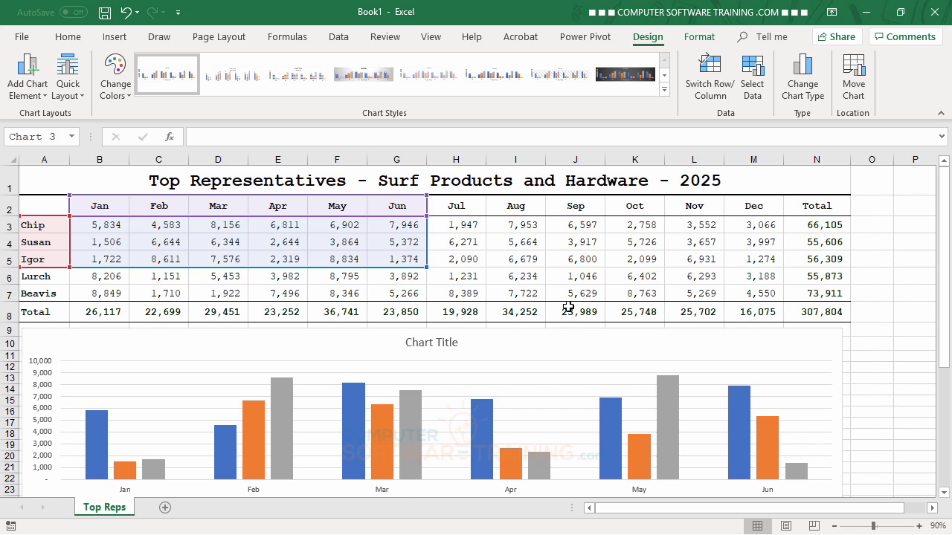
{"action": "scroll", "coordinate": [603, 372], "scroll_direction": "down", "scroll_amount": 4}
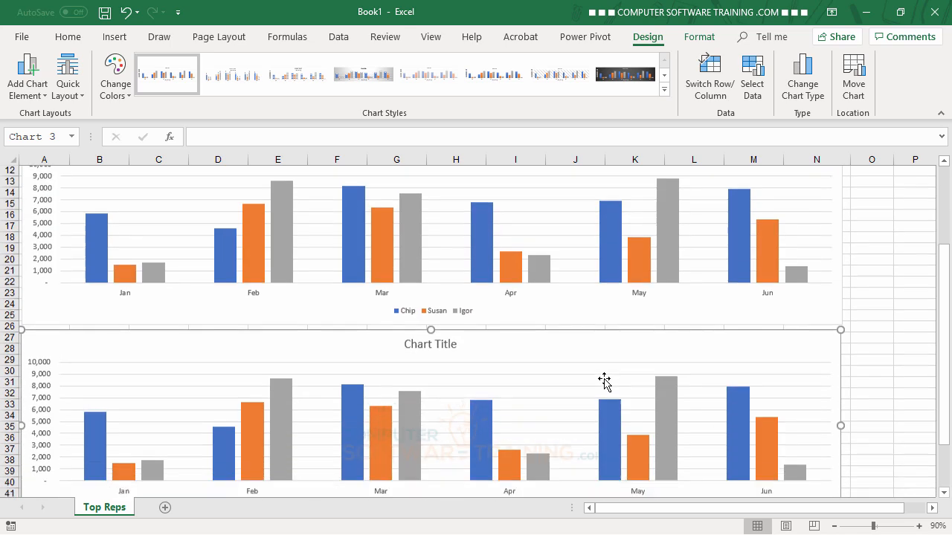
{"action": "scroll", "coordinate": [588, 355], "scroll_direction": "up", "scroll_amount": 4}
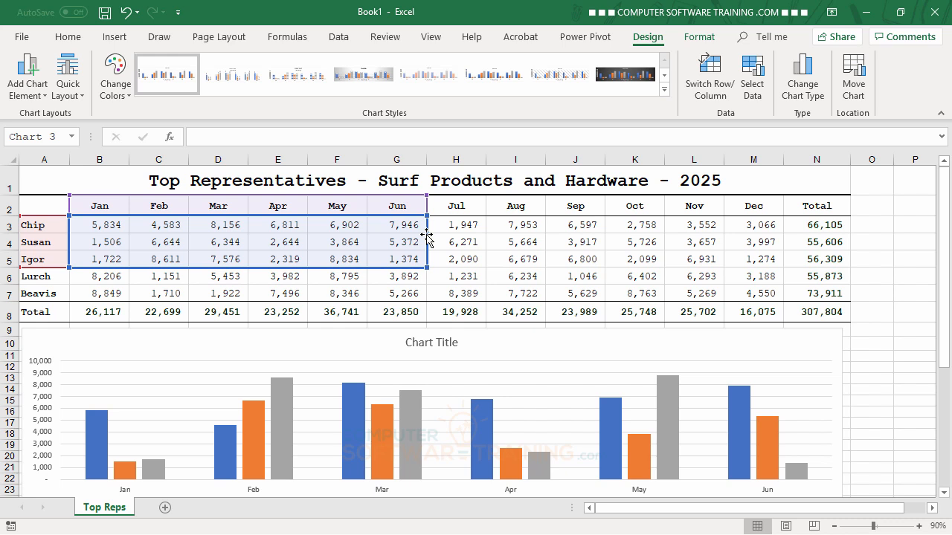
{"action": "left_click_drag", "start_coordinate": [426, 236], "coordinate": [635, 250]}
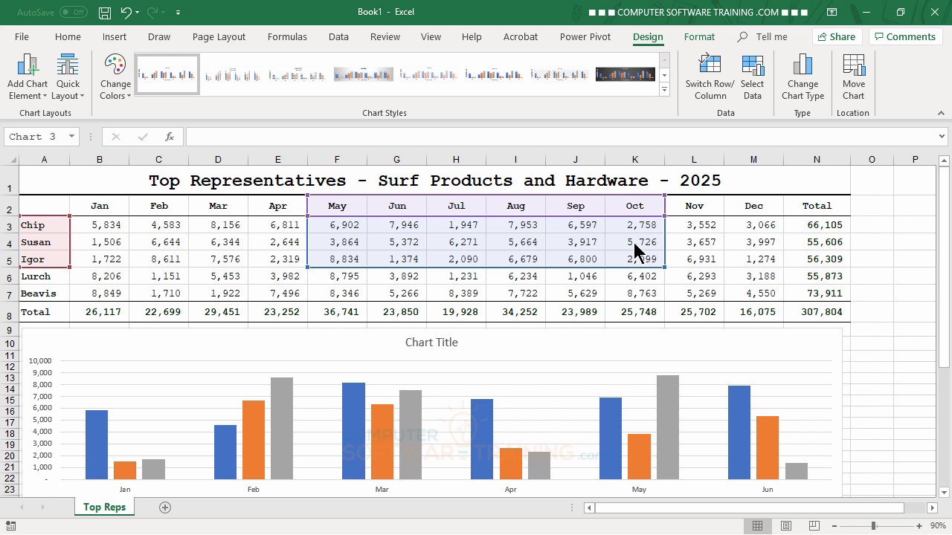
{"action": "left_click_drag", "start_coordinate": [634, 242], "coordinate": [751, 248]}
{"action": "scroll", "coordinate": [825, 384], "scroll_direction": "down", "scroll_amount": 5}
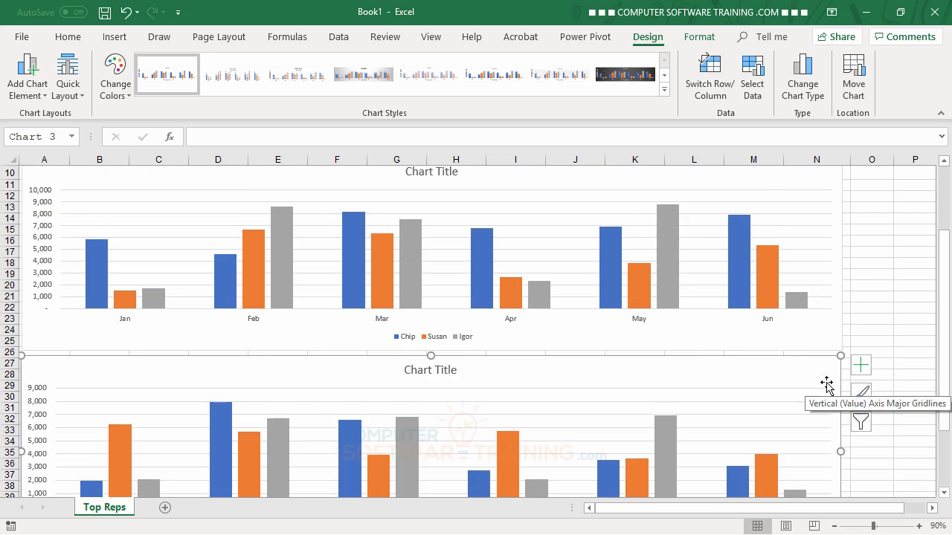
{"action": "scroll", "coordinate": [818, 503], "scroll_direction": "down", "scroll_amount": 1}
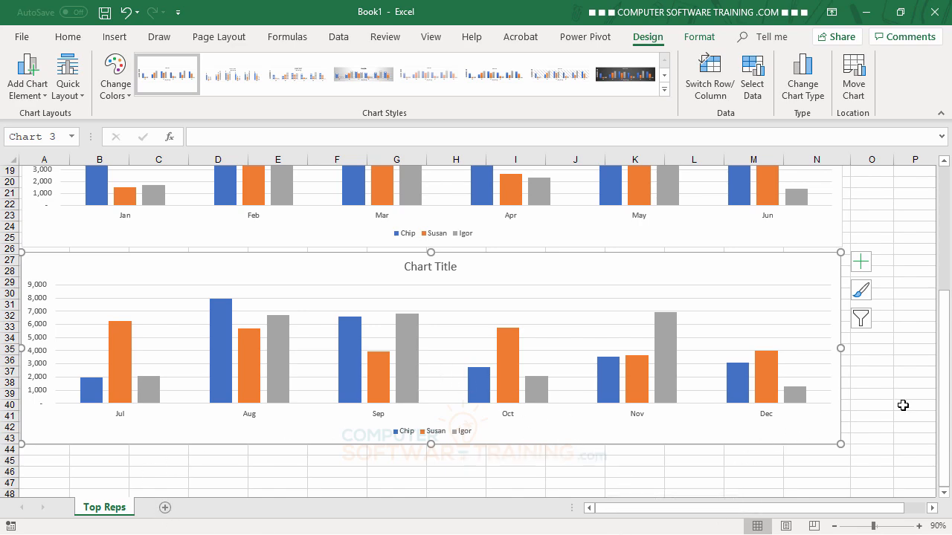
{"action": "scroll", "coordinate": [887, 399], "scroll_direction": "up", "scroll_amount": 6}
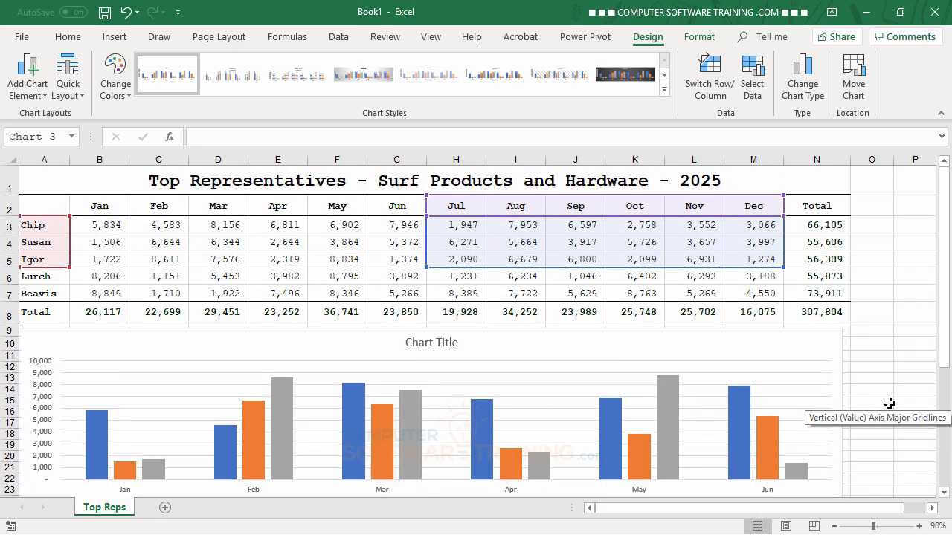
{"action": "scroll", "coordinate": [889, 403], "scroll_direction": "down", "scroll_amount": 4}
{"action": "scroll", "coordinate": [888, 404], "scroll_direction": "up", "scroll_amount": 4}
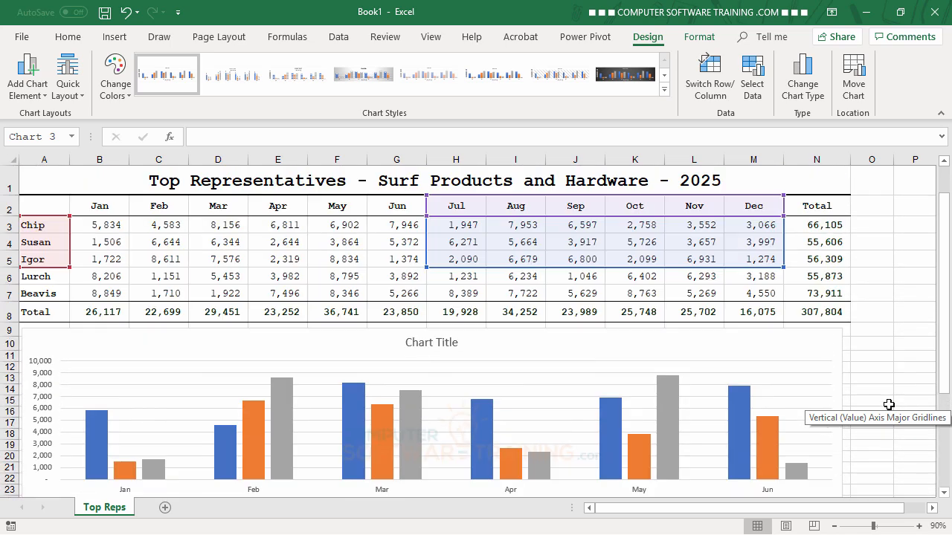
- Delete both the original chart and its duplicate from the Top Reps sheet
{"action": "left_click", "coordinate": [808, 341]}
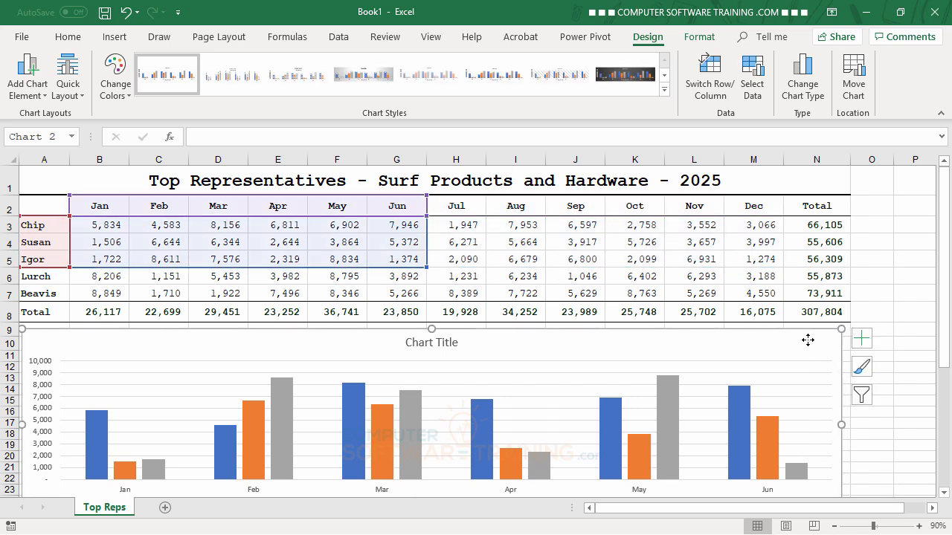
{"action": "key", "text": "Delete"}
{"action": "scroll", "coordinate": [835, 302], "scroll_direction": "down", "scroll_amount": 4}
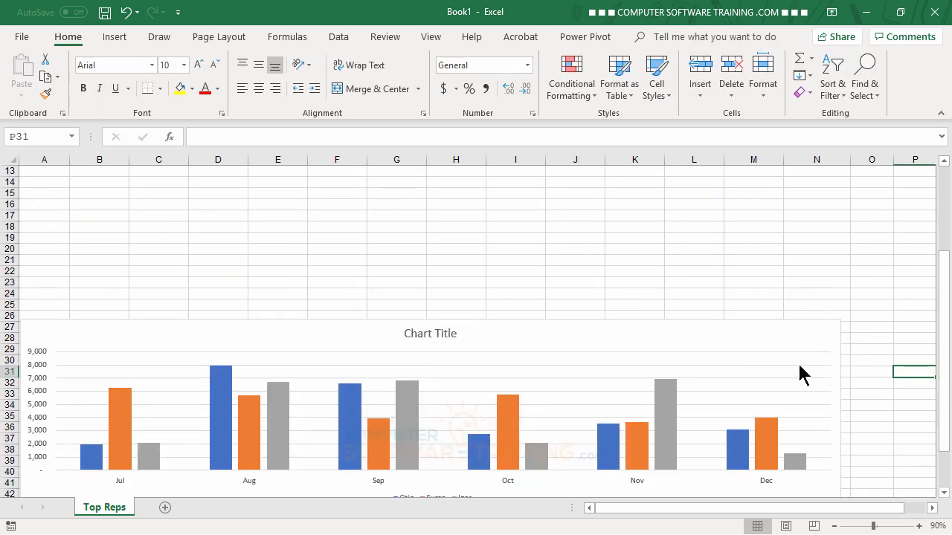
{"action": "left_click", "coordinate": [814, 336]}
{"action": "key", "text": "Delete"}
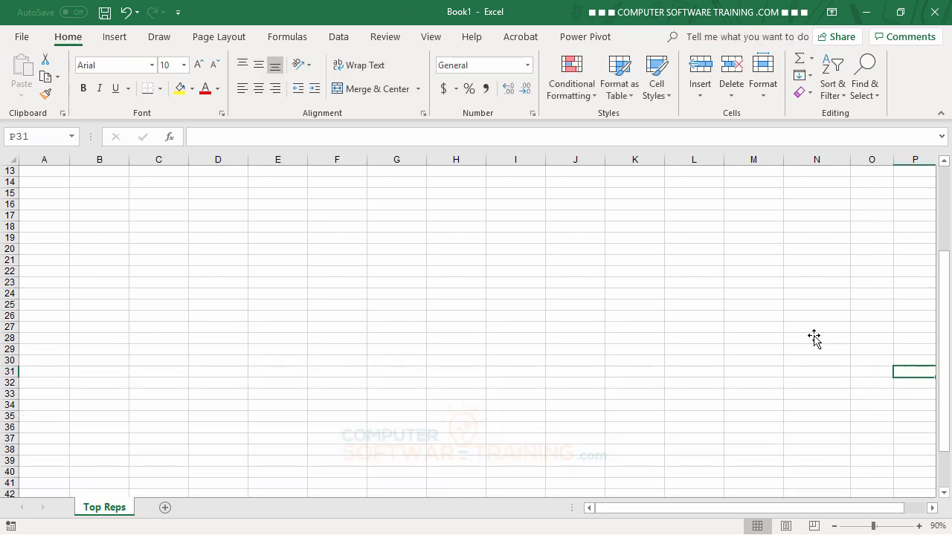
{"action": "scroll", "coordinate": [656, 396], "scroll_direction": "up", "scroll_amount": 4}
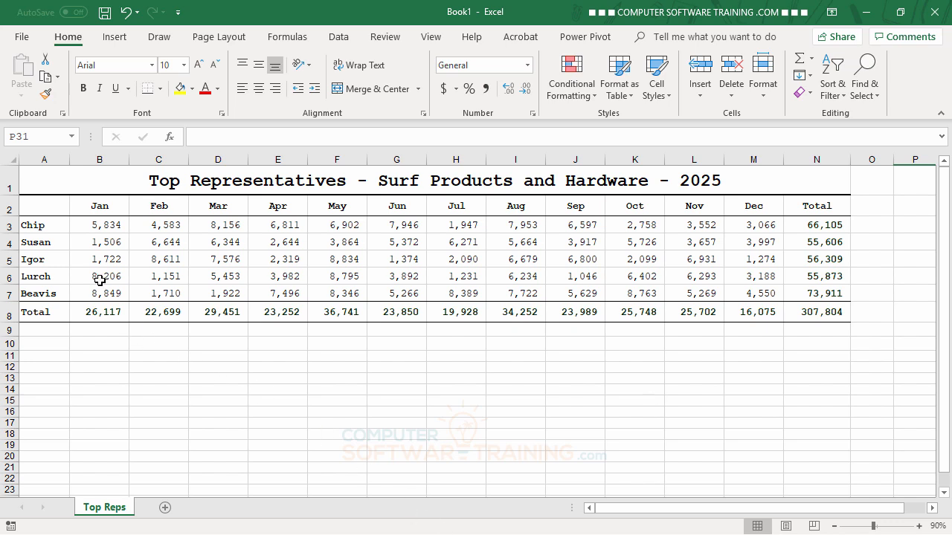
- Insert a 3-D clustered column chart from the non-adjacent ranges A2:M3, A5:M5 and A7:M7
{"action": "left_click", "coordinate": [41, 206]}
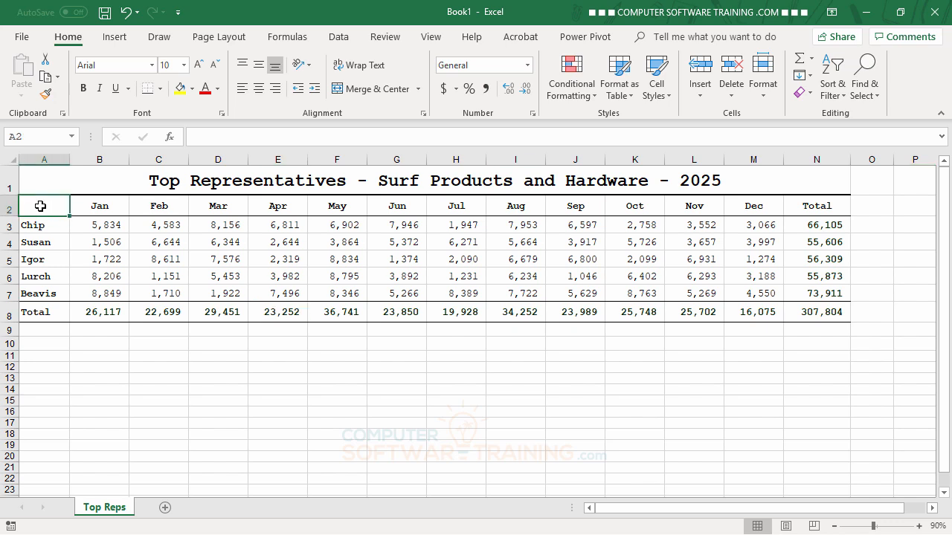
{"action": "left_click_drag", "start_coordinate": [41, 206], "coordinate": [765, 224]}
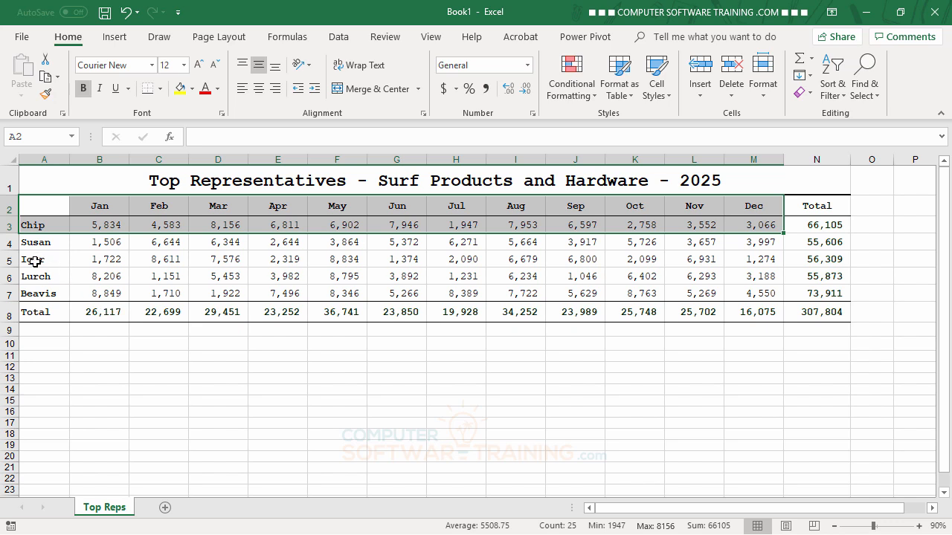
{"action": "left_click_drag", "start_coordinate": [37, 257], "coordinate": [736, 263]}
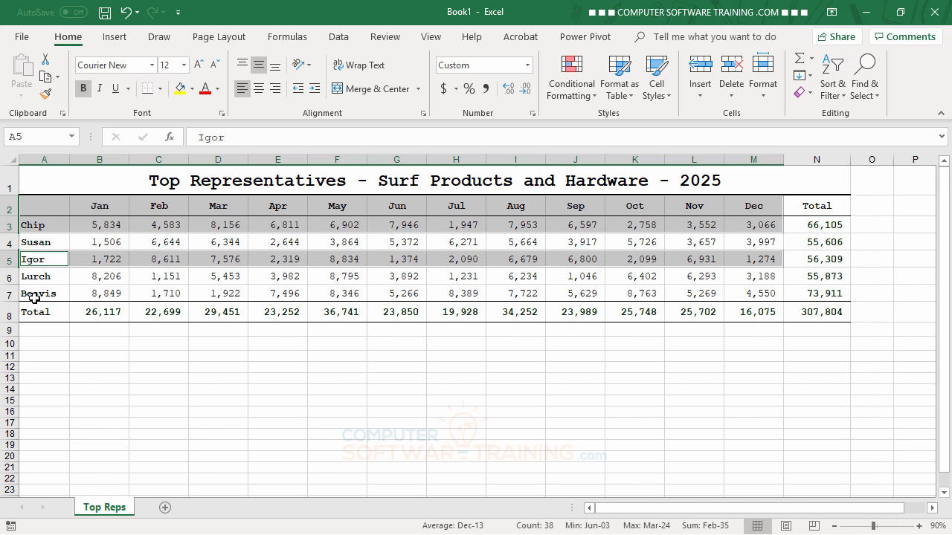
{"action": "left_click_drag", "start_coordinate": [31, 294], "coordinate": [752, 301]}
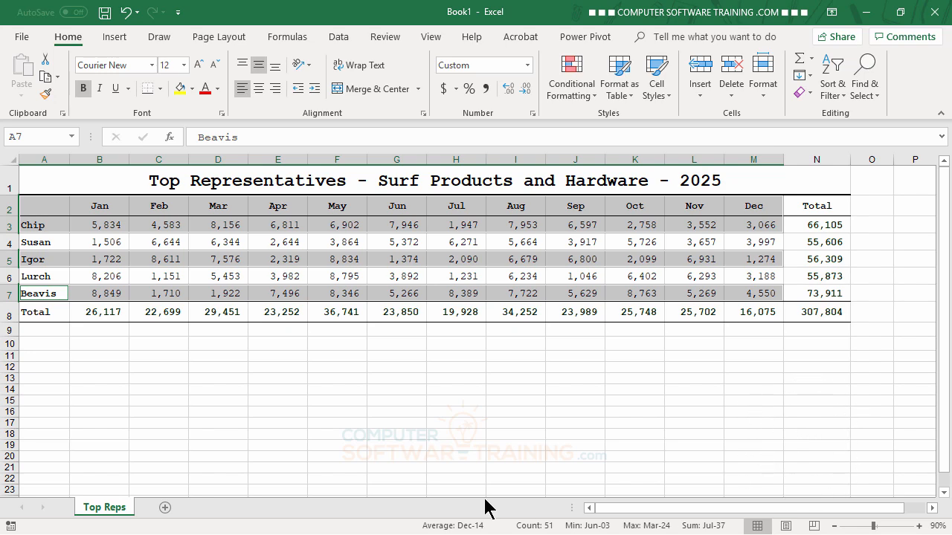
{"action": "left_click", "coordinate": [117, 40]}
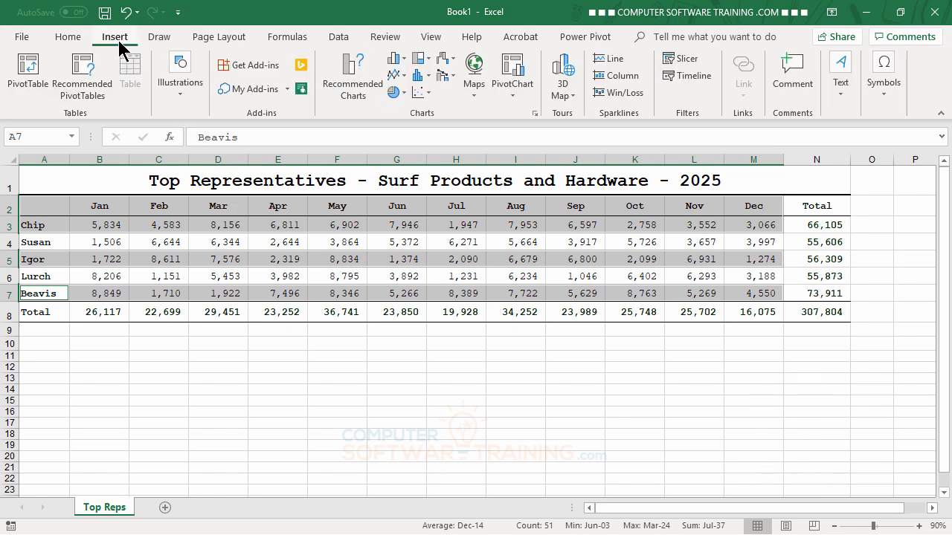
{"action": "left_click", "coordinate": [404, 64]}
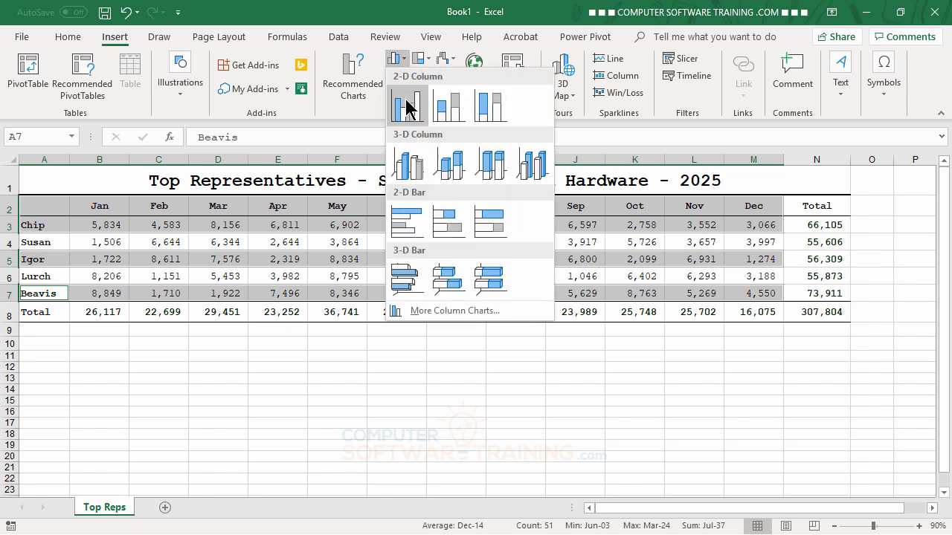
{"action": "left_click", "coordinate": [413, 173]}
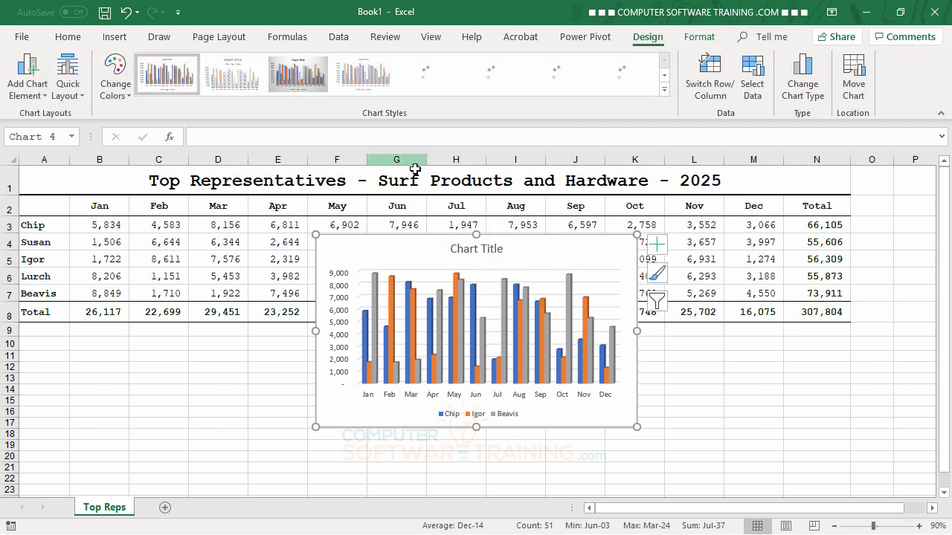
- Move the 3-D chart directly below the table and widen it to span about columns A to N
{"action": "scroll", "coordinate": [820, 386], "scroll_direction": "down", "scroll_amount": 1}
{"action": "scroll", "coordinate": [820, 386], "scroll_direction": "down", "scroll_amount": 1}
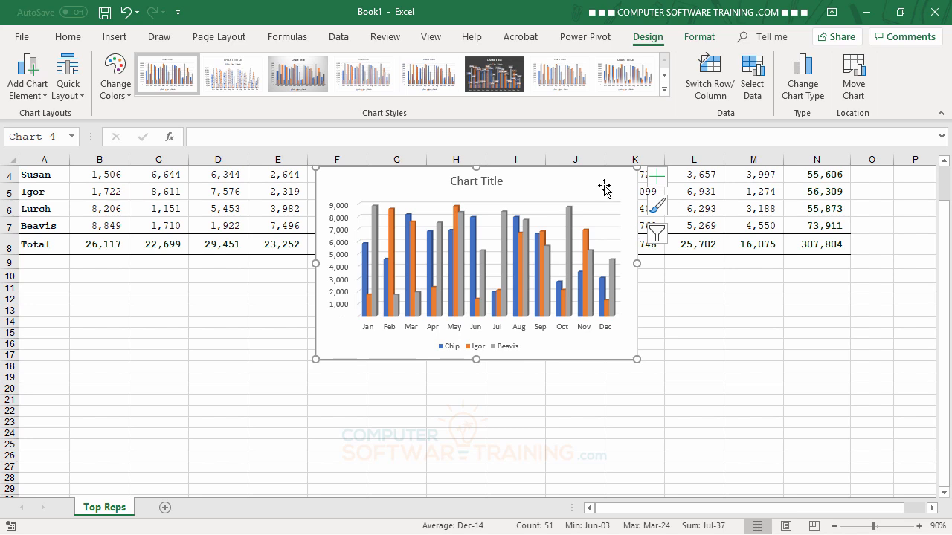
{"action": "mouse_move", "coordinate": [609, 183]}
{"action": "left_mouse_down"}
{"action": "mouse_move", "coordinate": [568, 253]}
{"action": "mouse_move", "coordinate": [431, 293]}
{"action": "mouse_move", "coordinate": [317, 276]}
{"action": "left_mouse_up"}
{"action": "left_click_drag", "start_coordinate": [345, 357], "coordinate": [845, 355]}
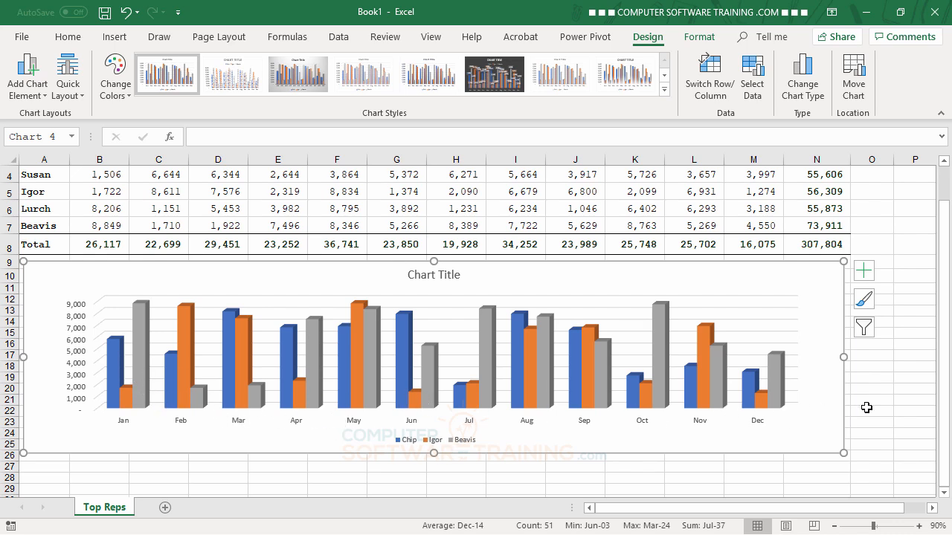
{"action": "scroll", "coordinate": [886, 436], "scroll_direction": "up", "scroll_amount": 1}
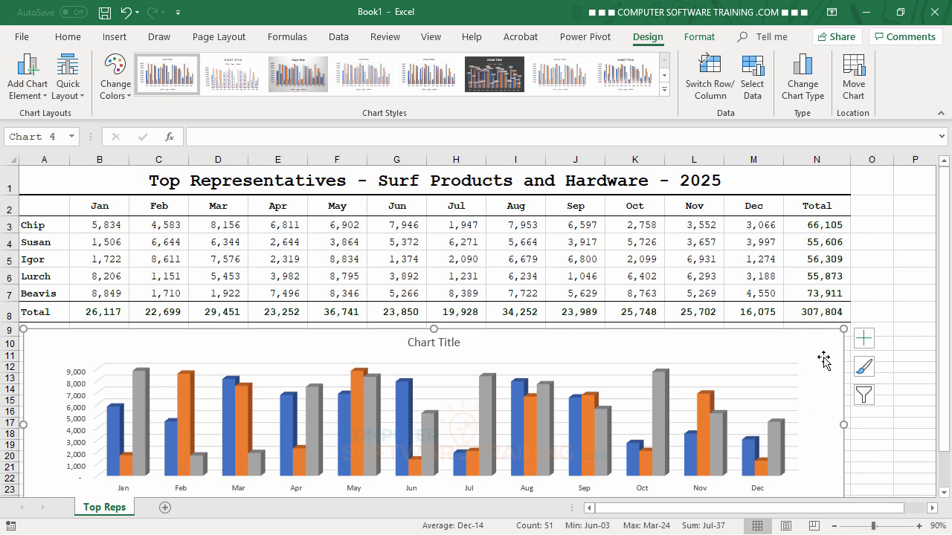
- Reselect the 3-D chart, open its data source settings and move the dialog clear of the table rows
{"action": "left_click", "coordinate": [916, 348]}
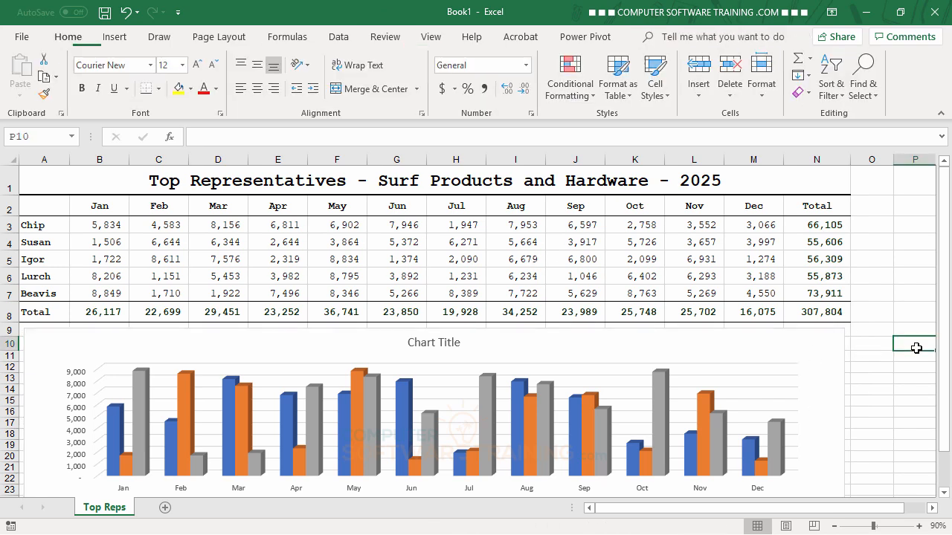
{"action": "left_click", "coordinate": [829, 342]}
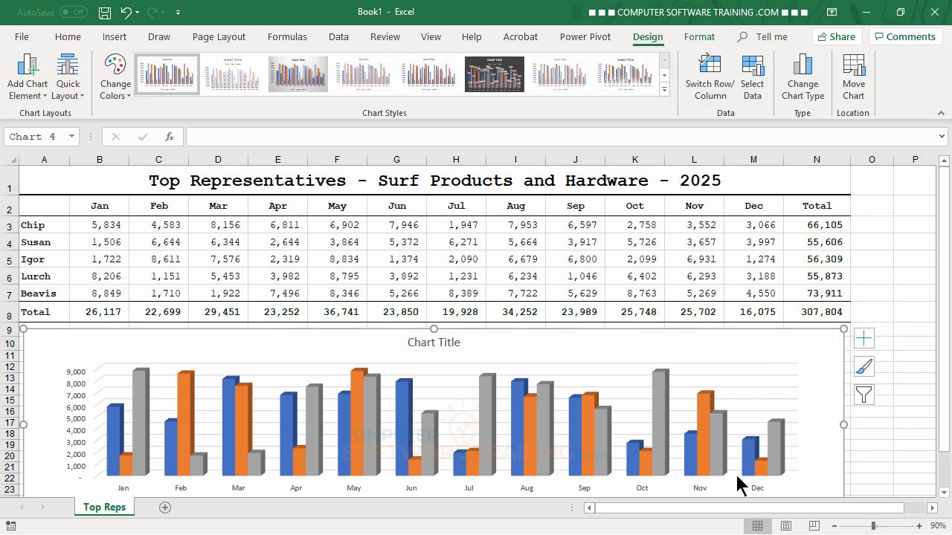
{"action": "scroll", "coordinate": [905, 449], "scroll_direction": "down", "scroll_amount": 2}
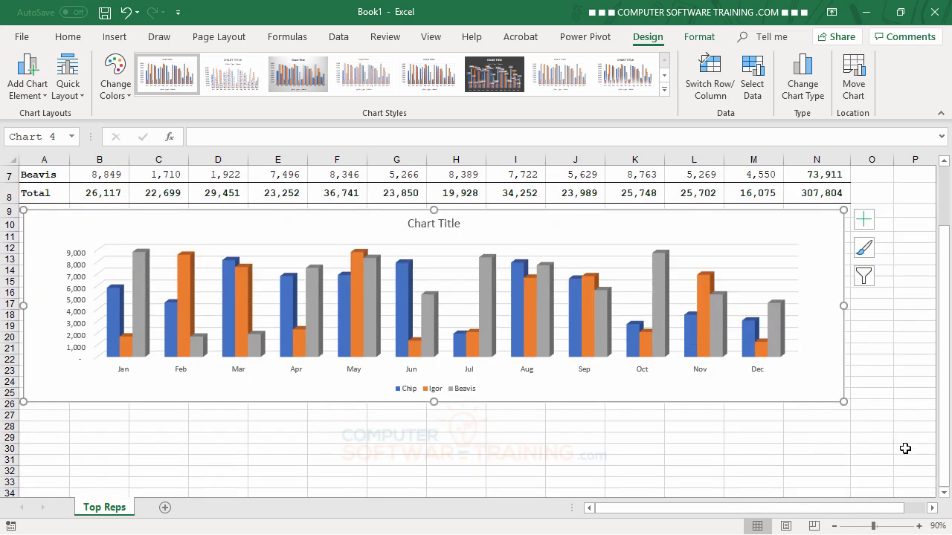
{"action": "scroll", "coordinate": [905, 448], "scroll_direction": "up", "scroll_amount": 2}
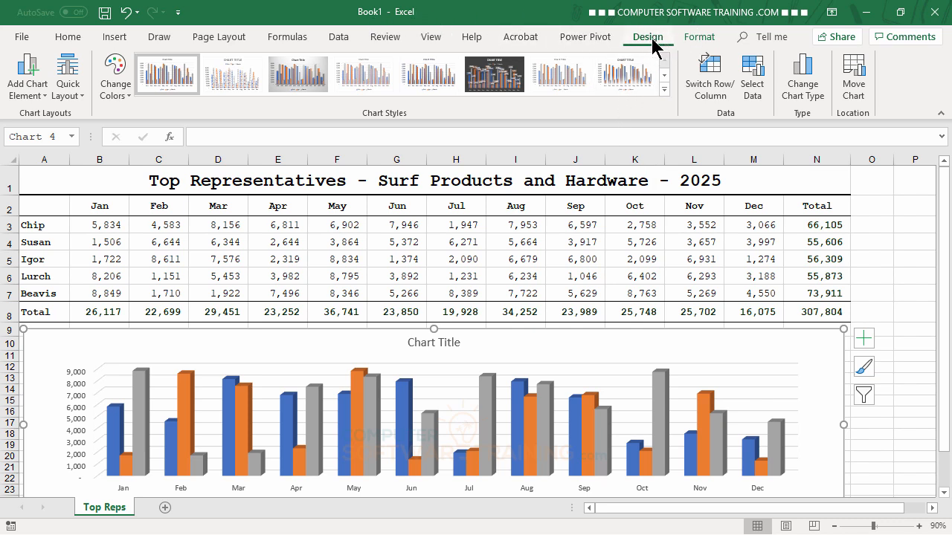
{"action": "left_click", "coordinate": [754, 86]}
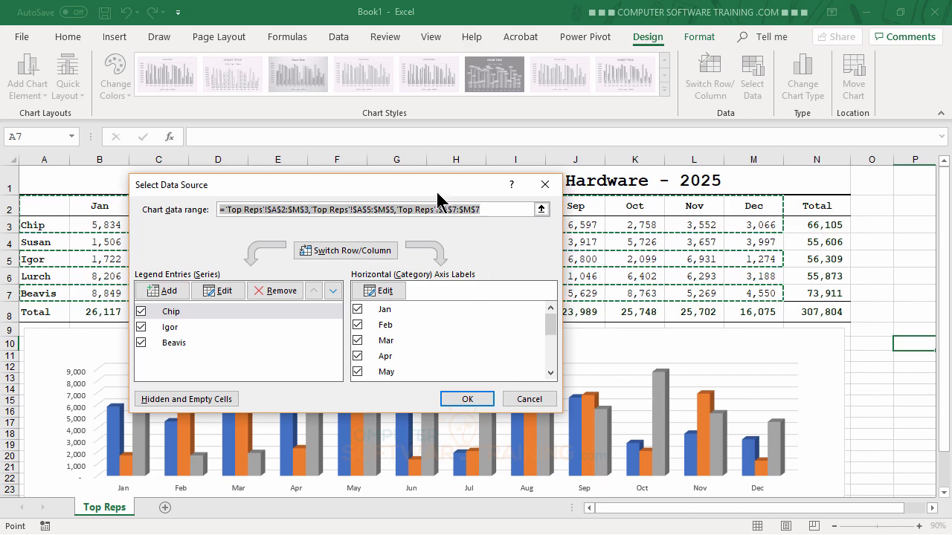
{"action": "left_click_drag", "start_coordinate": [501, 187], "coordinate": [748, 282]}
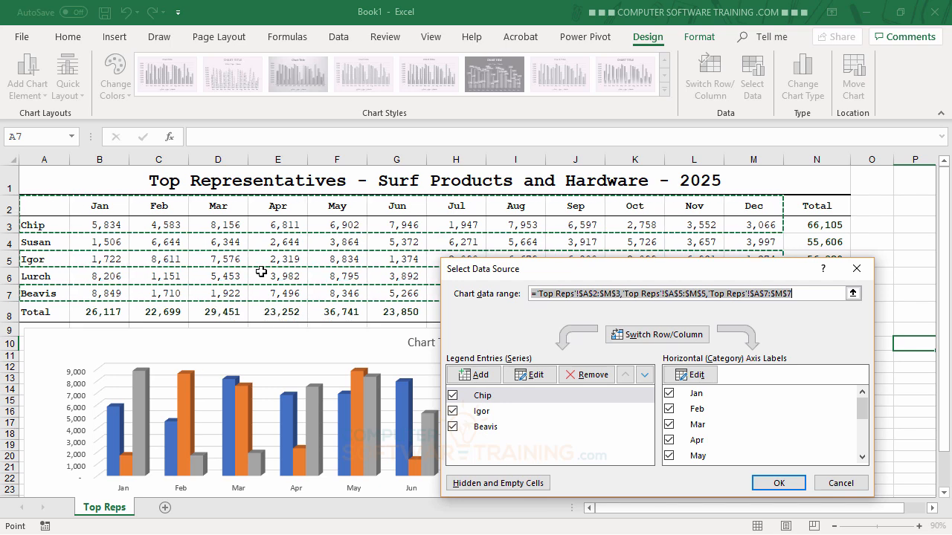
{"action": "left_click_drag", "start_coordinate": [588, 277], "coordinate": [589, 330]}
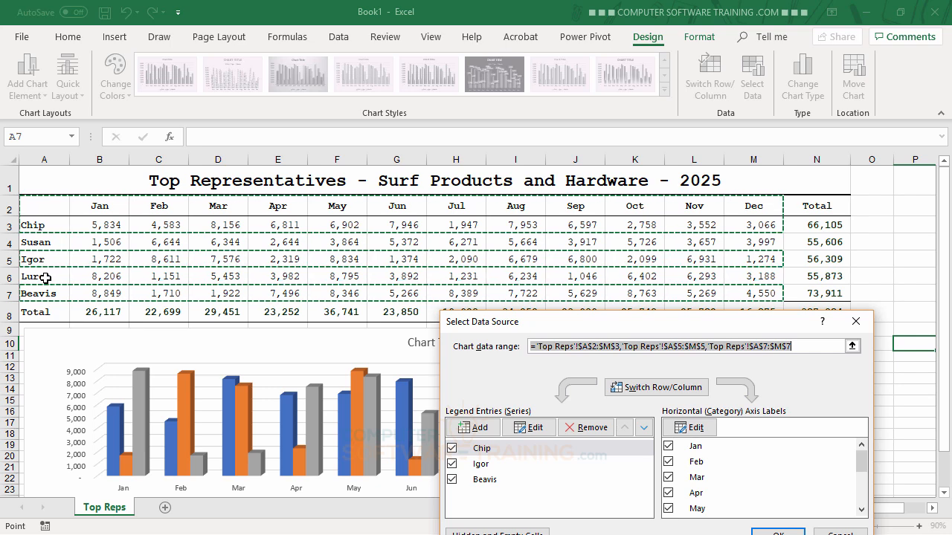
- Change the last part of the chart data range to 'Top Reps'!$A$6:$M$6, apply it, and check the chart against the table
{"action": "left_click", "coordinate": [766, 346]}
{"action": "left_click", "coordinate": [767, 347]}
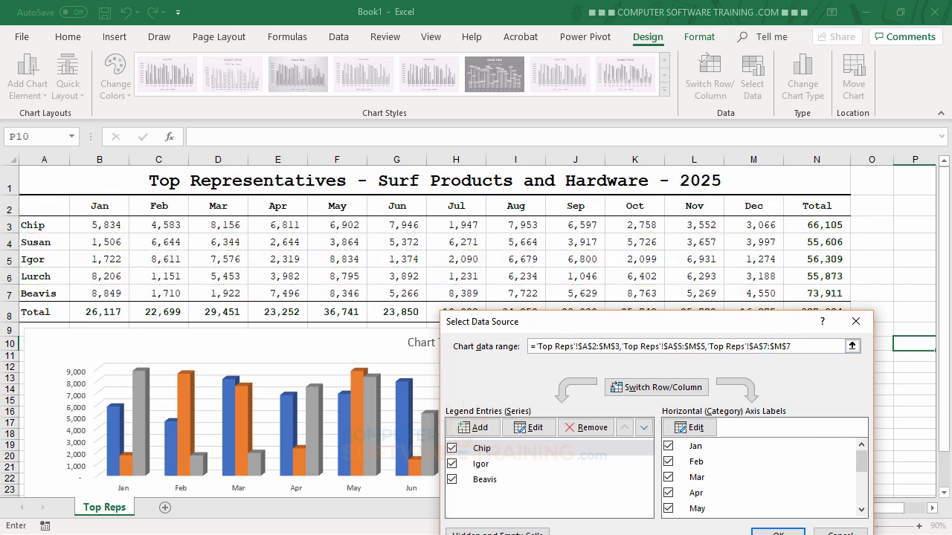
{"action": "key", "text": "BackSpace"}
{"action": "type", "text": "6:"}
{"action": "left_click_drag", "start_coordinate": [713, 324], "coordinate": [671, 305]}
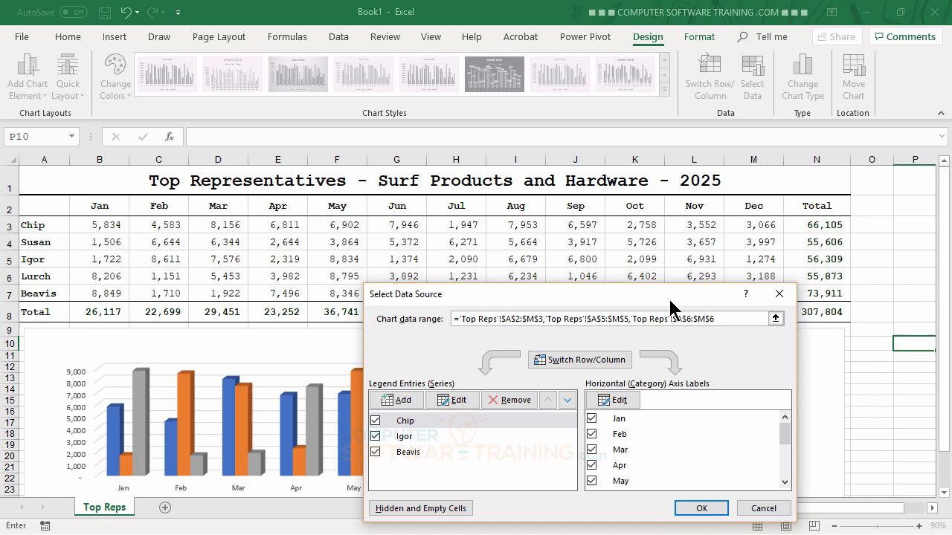
{"action": "left_click", "coordinate": [700, 509]}
{"action": "scroll", "coordinate": [733, 380], "scroll_direction": "down", "scroll_amount": 4}
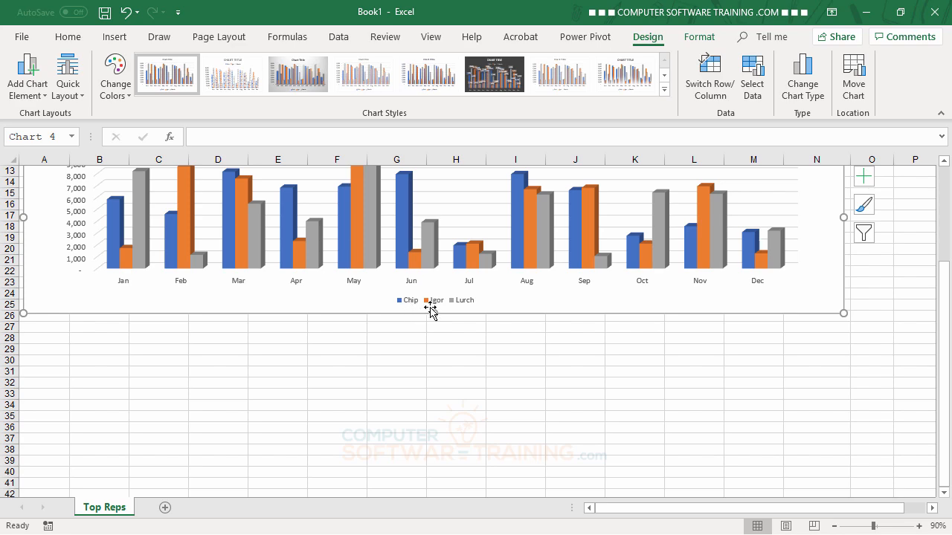
{"action": "scroll", "coordinate": [650, 373], "scroll_direction": "up", "scroll_amount": 4}
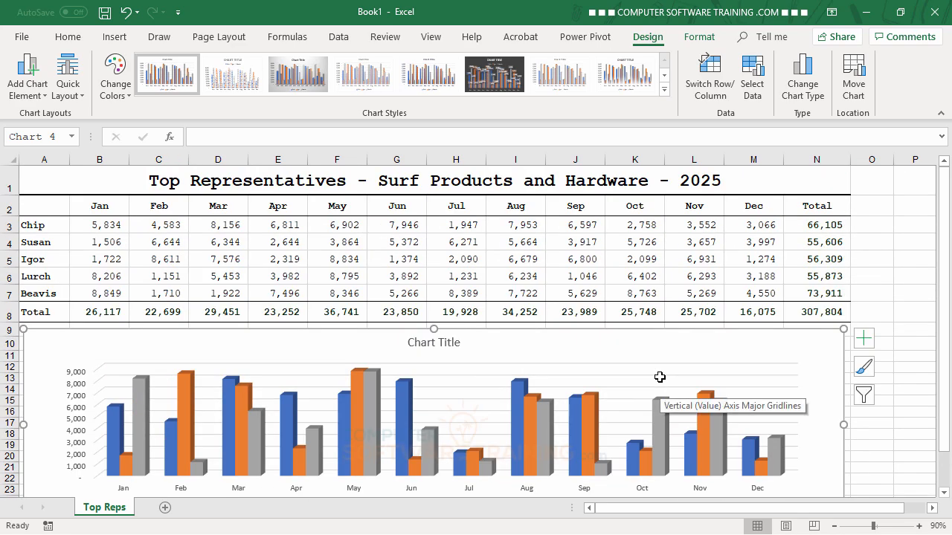
{"action": "scroll", "coordinate": [699, 449], "scroll_direction": "down", "scroll_amount": 3}
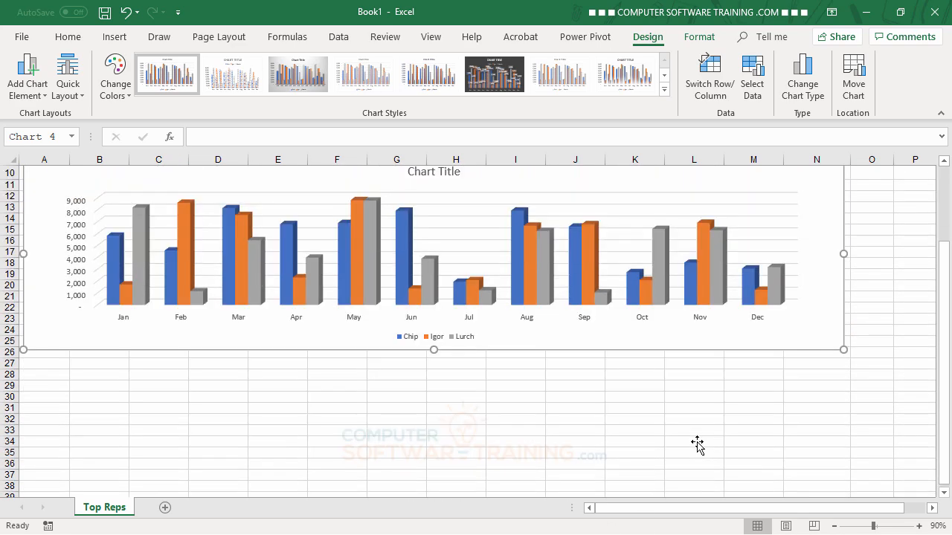
{"action": "scroll", "coordinate": [699, 444], "scroll_direction": "up", "scroll_amount": 3}
{"action": "scroll", "coordinate": [700, 440], "scroll_direction": "down", "scroll_amount": 2}
{"action": "scroll", "coordinate": [700, 439], "scroll_direction": "up", "scroll_amount": 2}
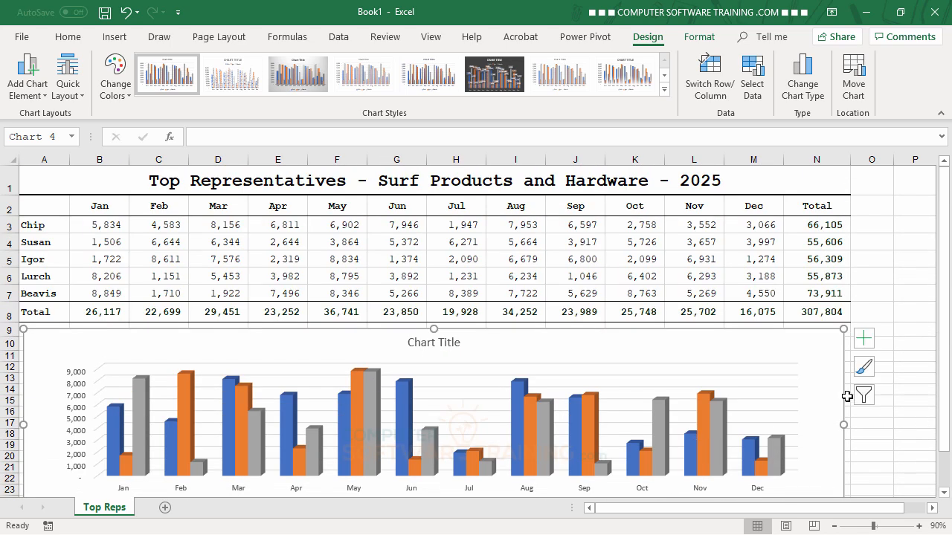
- Set the 3-D chart's data range to the full block A2:M7 on the Top Reps sheet by selecting it in the table
{"action": "left_click", "coordinate": [757, 88]}
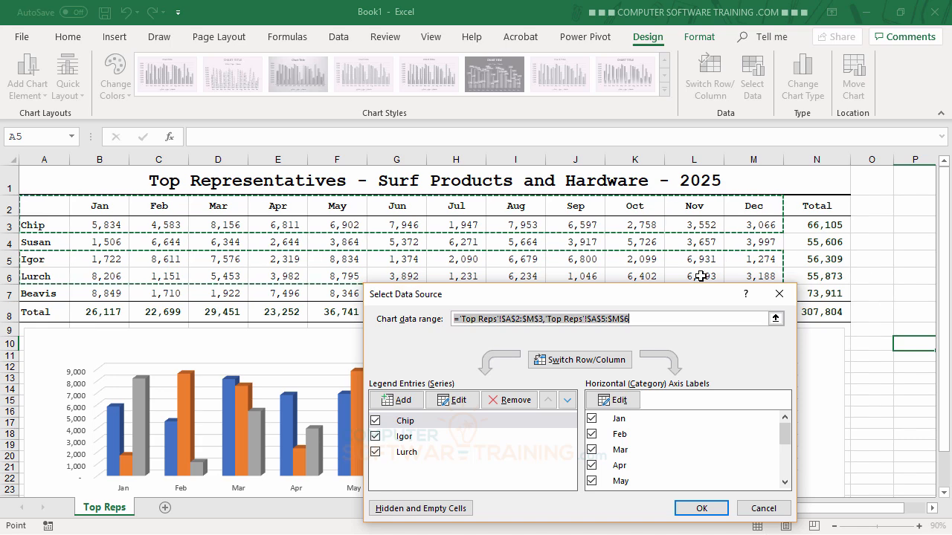
{"action": "left_click_drag", "start_coordinate": [678, 304], "coordinate": [808, 271]}
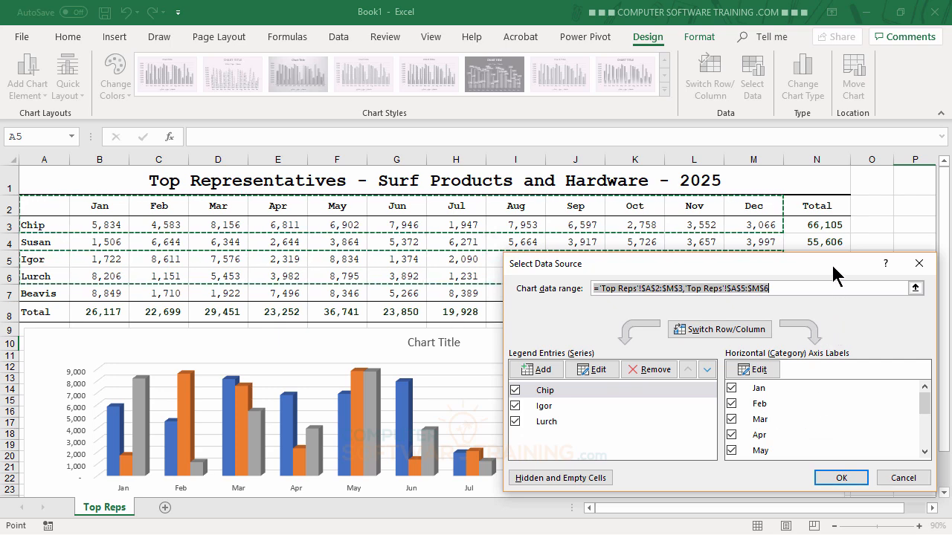
{"action": "left_click_drag", "start_coordinate": [833, 267], "coordinate": [841, 304]}
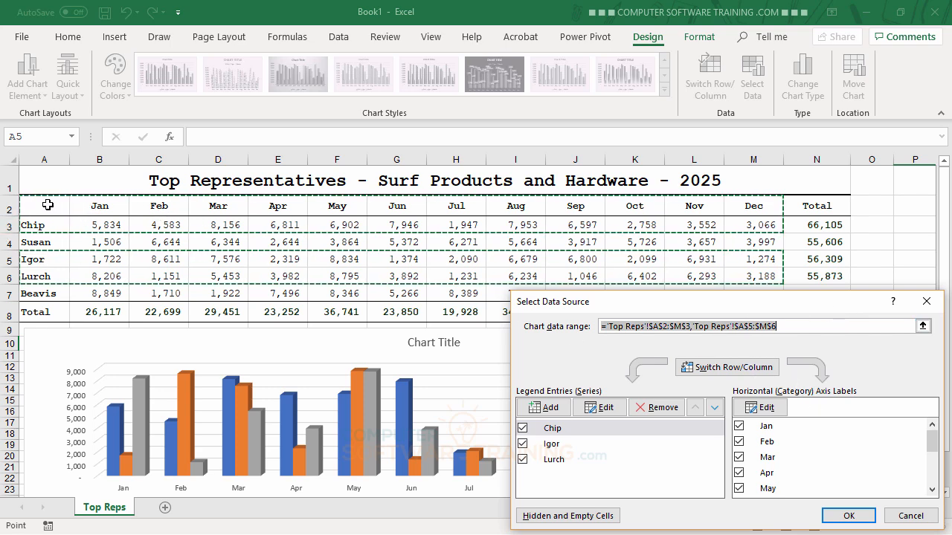
{"action": "left_click_drag", "start_coordinate": [44, 205], "coordinate": [139, 215]}
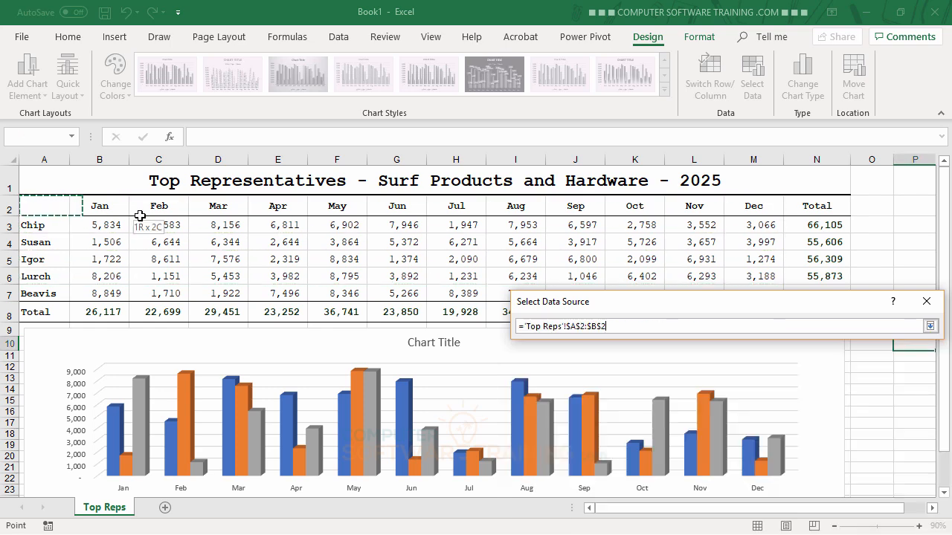
{"action": "left_click_drag", "start_coordinate": [510, 227], "coordinate": [753, 286]}
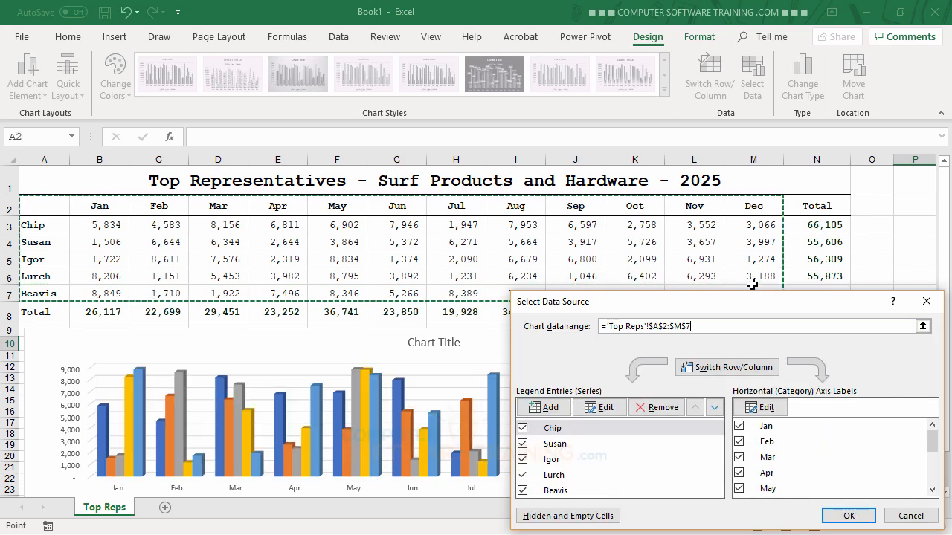
{"action": "left_click", "coordinate": [848, 517]}
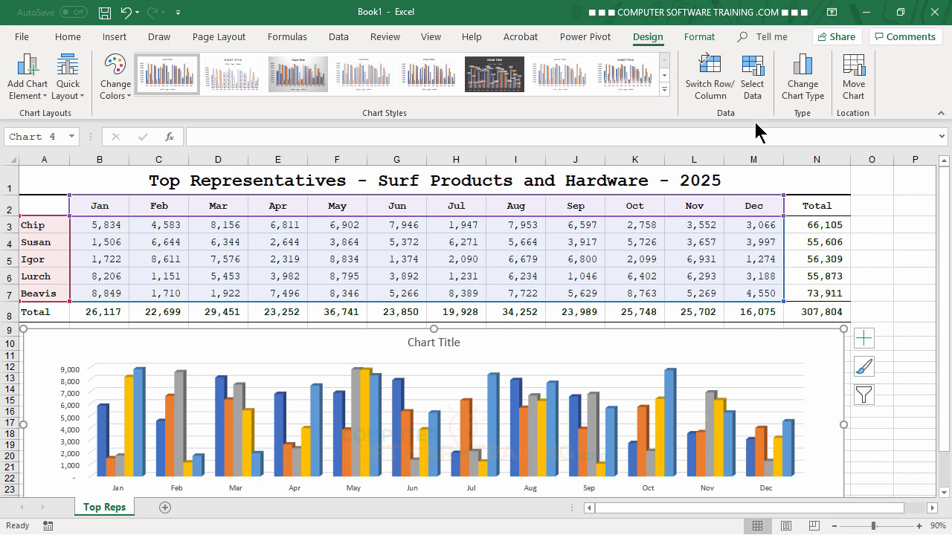
- Change the 3-D chart's data range to the non-adjacent ranges A2:M2, A4:M4 and A6:M6, and apply it
{"action": "left_click", "coordinate": [759, 95]}
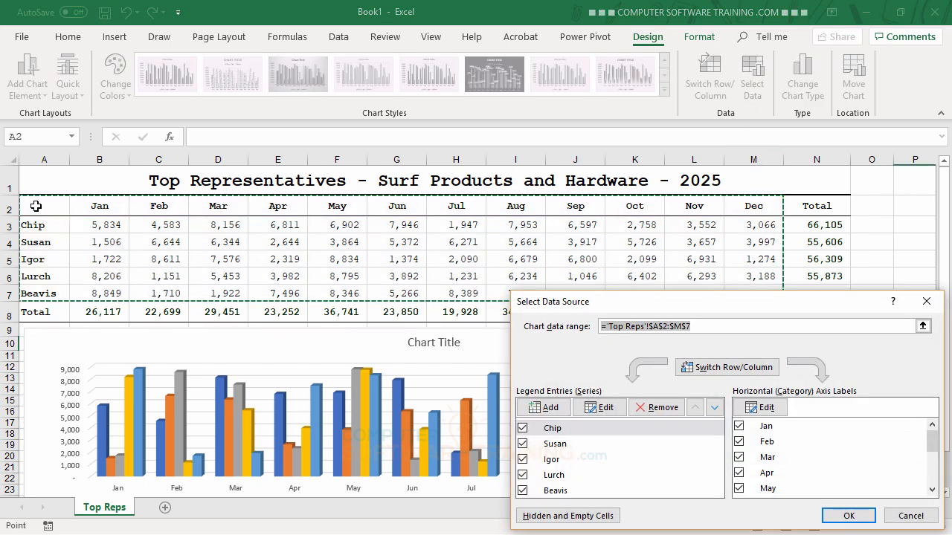
{"action": "left_click_drag", "start_coordinate": [36, 206], "coordinate": [289, 210]}
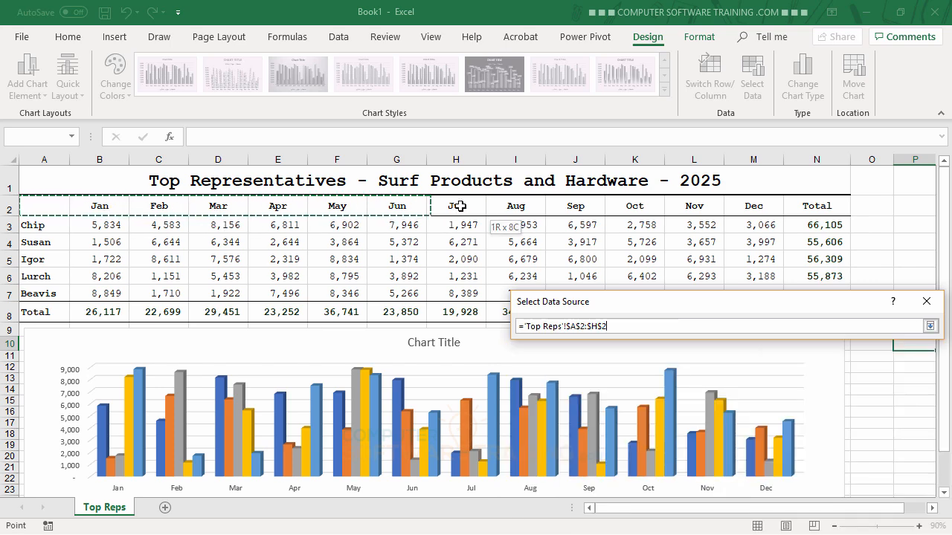
{"action": "left_click_drag", "start_coordinate": [707, 206], "coordinate": [763, 208]}
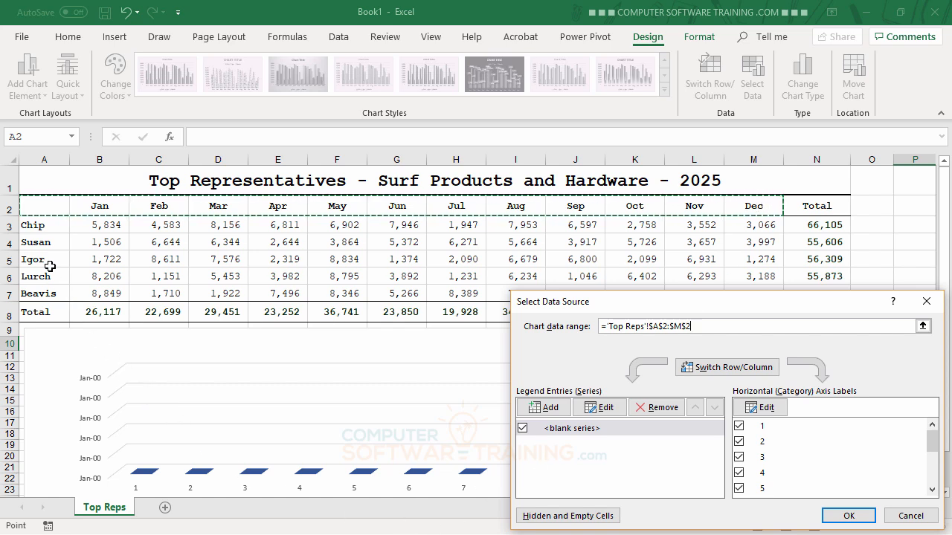
{"action": "left_click_drag", "start_coordinate": [36, 244], "coordinate": [371, 244]}
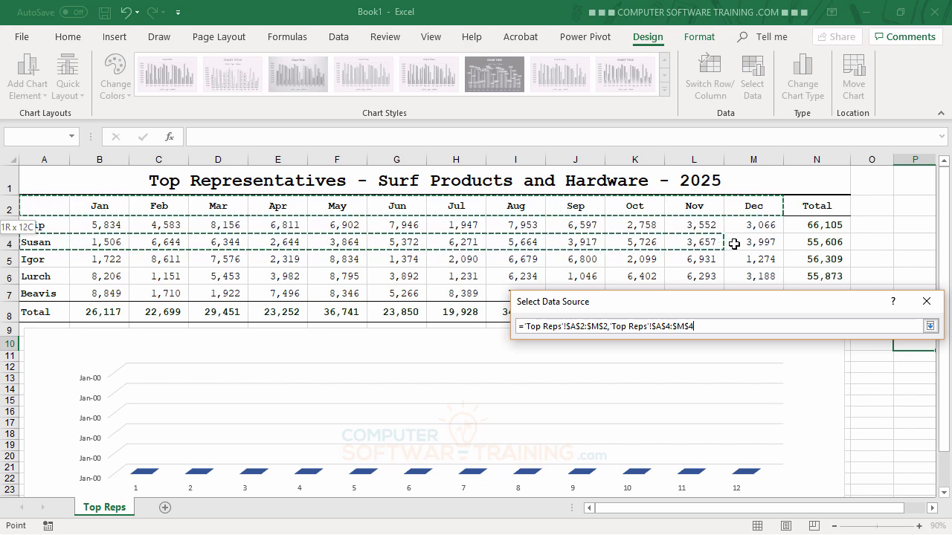
{"action": "left_click_drag", "start_coordinate": [746, 244], "coordinate": [746, 244]}
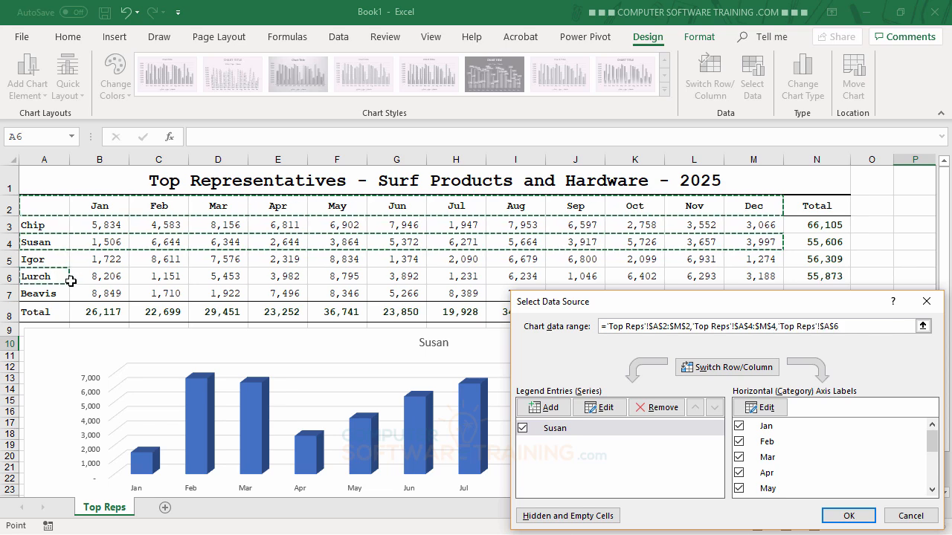
{"action": "left_click_drag", "start_coordinate": [63, 278], "coordinate": [733, 277]}
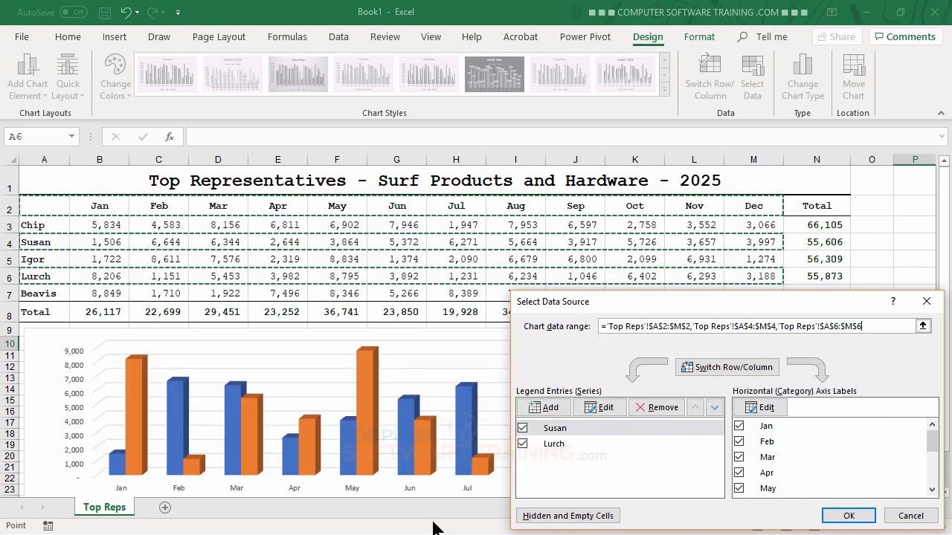
{"action": "left_click", "coordinate": [849, 518]}
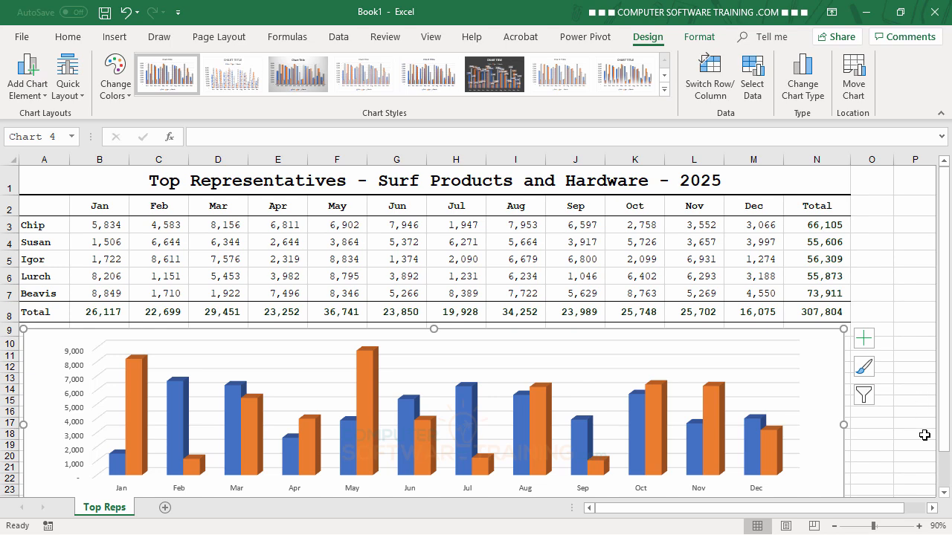
- Check the two-series 3-D chart below the table and delete the whole chart from the sheet
{"action": "scroll", "coordinate": [927, 433], "scroll_direction": "down", "scroll_amount": 2}
{"action": "scroll", "coordinate": [899, 320], "scroll_direction": "up", "scroll_amount": 2}
{"action": "left_click", "coordinate": [902, 301]}
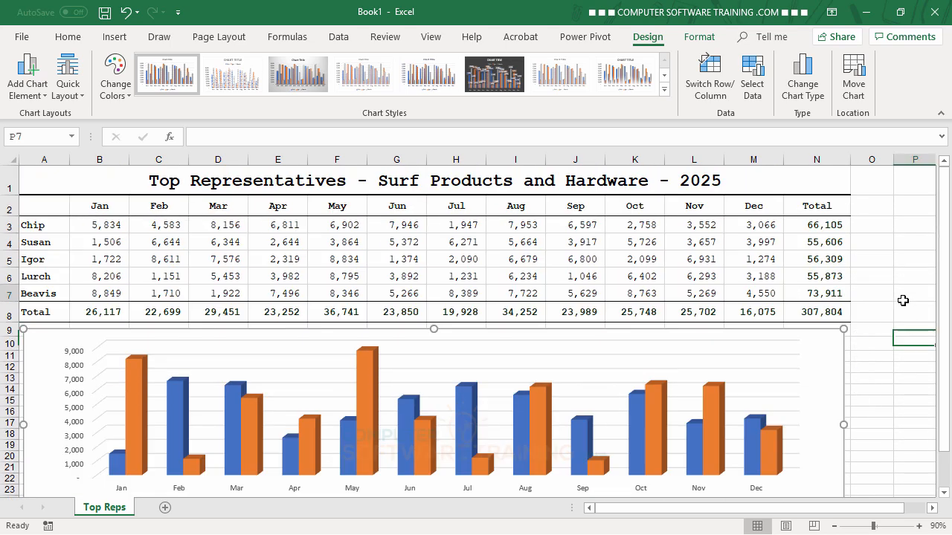
{"action": "left_click", "coordinate": [815, 389]}
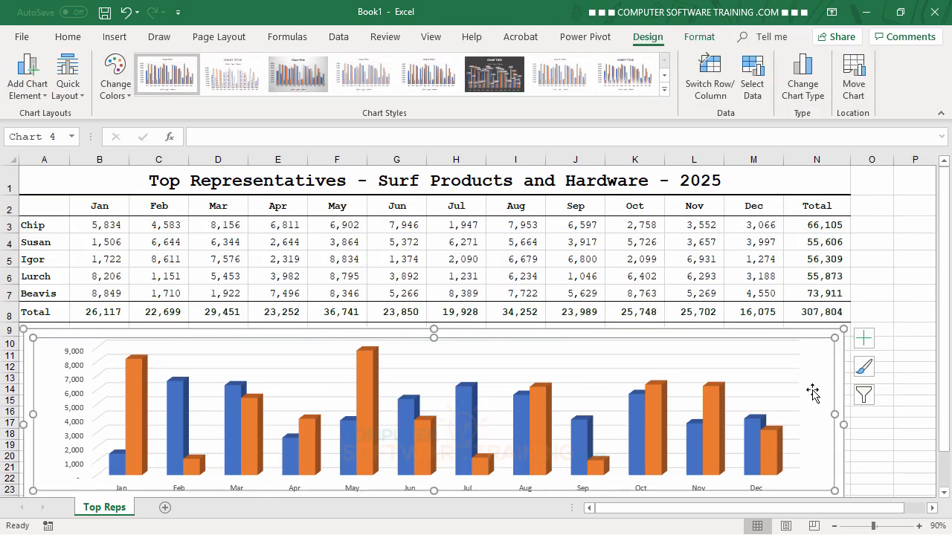
{"action": "left_click", "coordinate": [822, 332]}
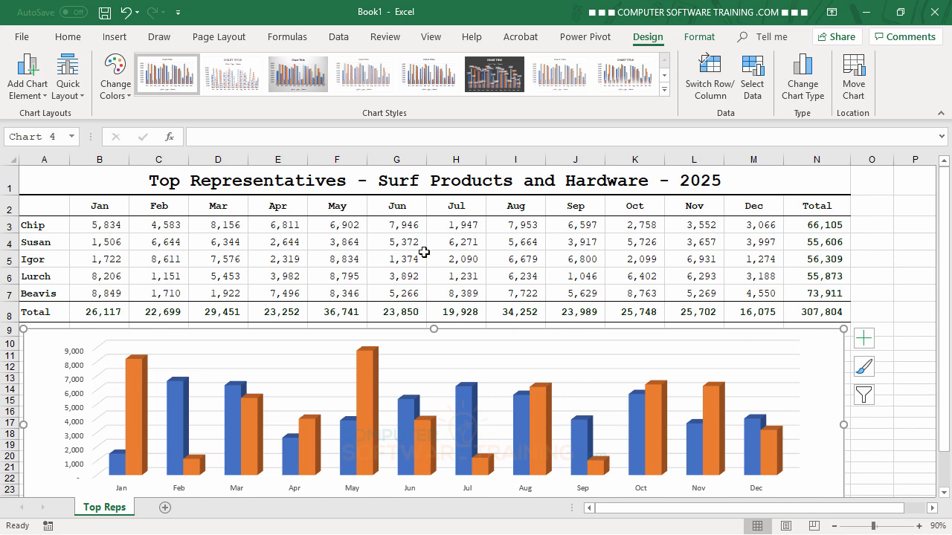
{"action": "scroll", "coordinate": [897, 426], "scroll_direction": "down", "scroll_amount": 1}
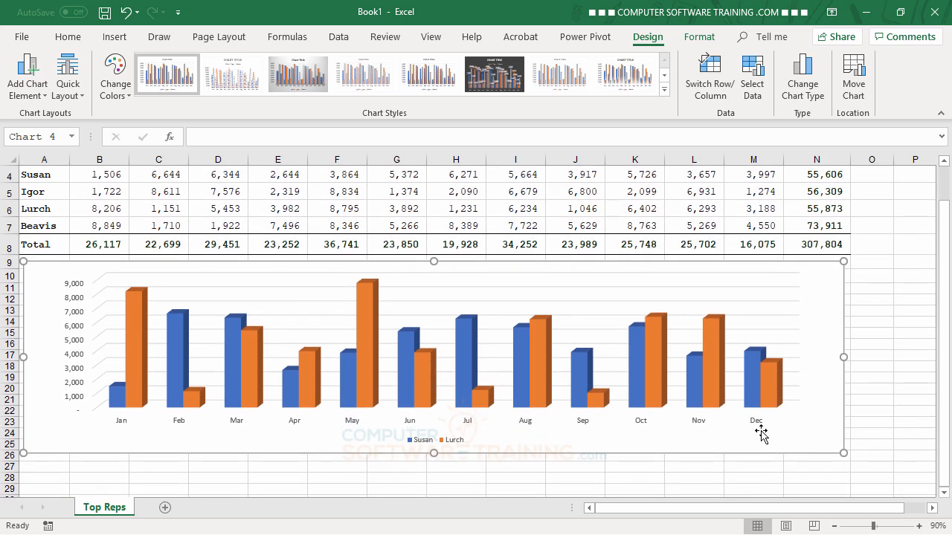
{"action": "scroll", "coordinate": [888, 409], "scroll_direction": "up", "scroll_amount": 1}
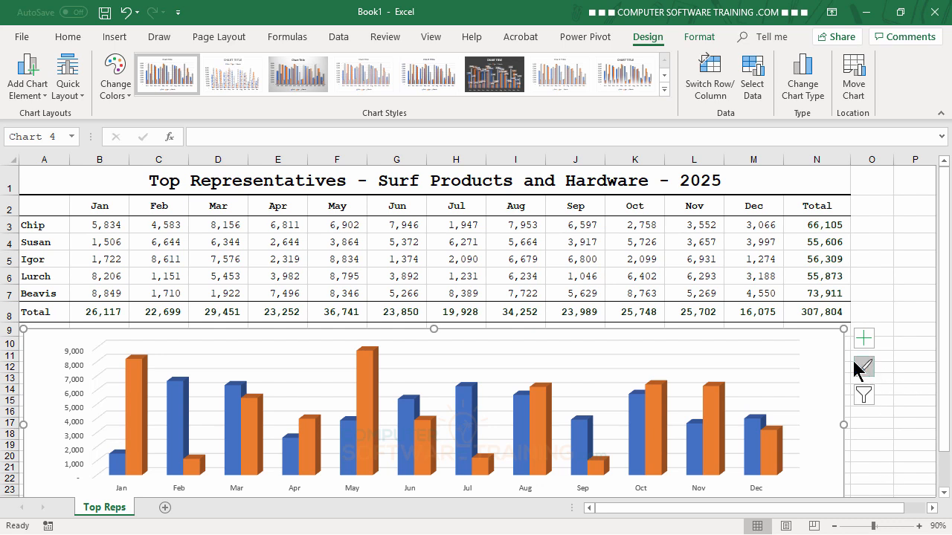
{"action": "left_click", "coordinate": [827, 344]}
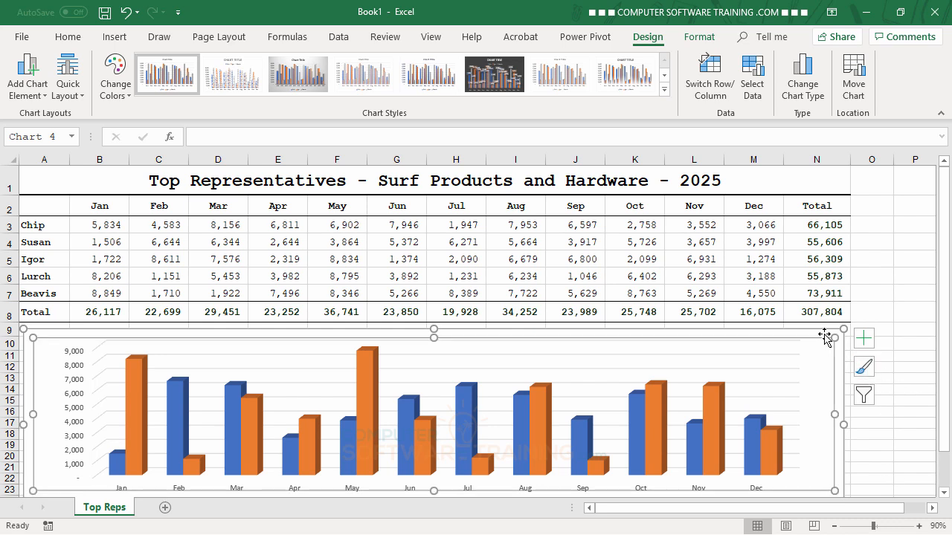
{"action": "left_click", "coordinate": [826, 335]}
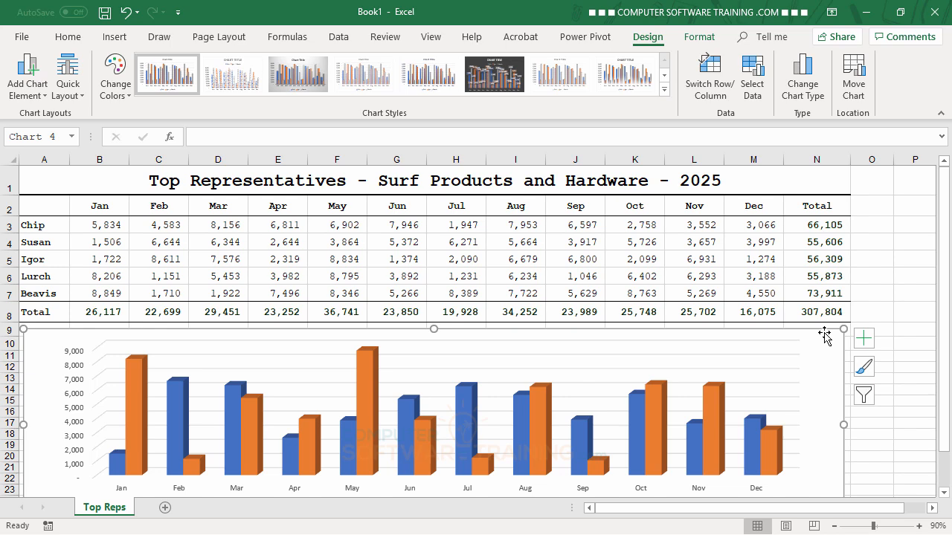
{"action": "key", "text": "Delete"}
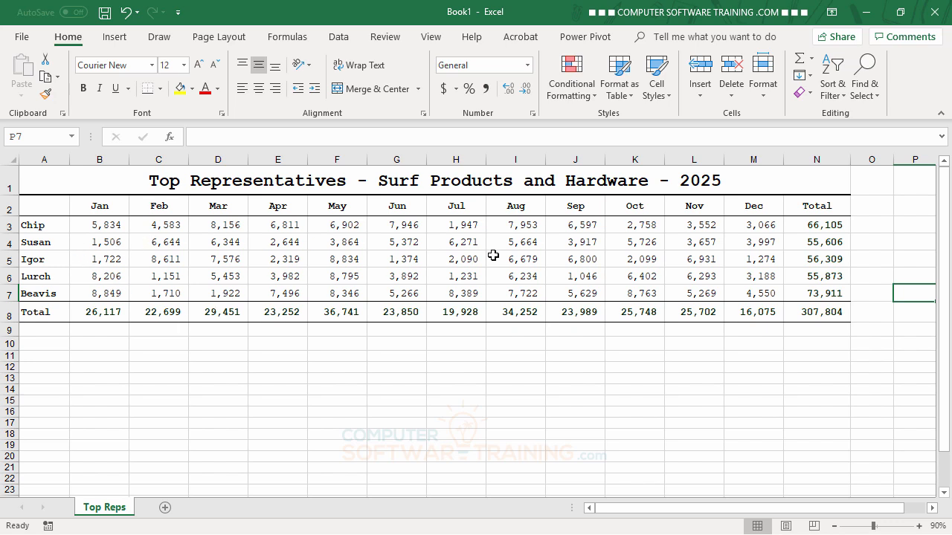
{"action": "left_click_drag", "start_coordinate": [35, 210], "coordinate": [739, 289]}
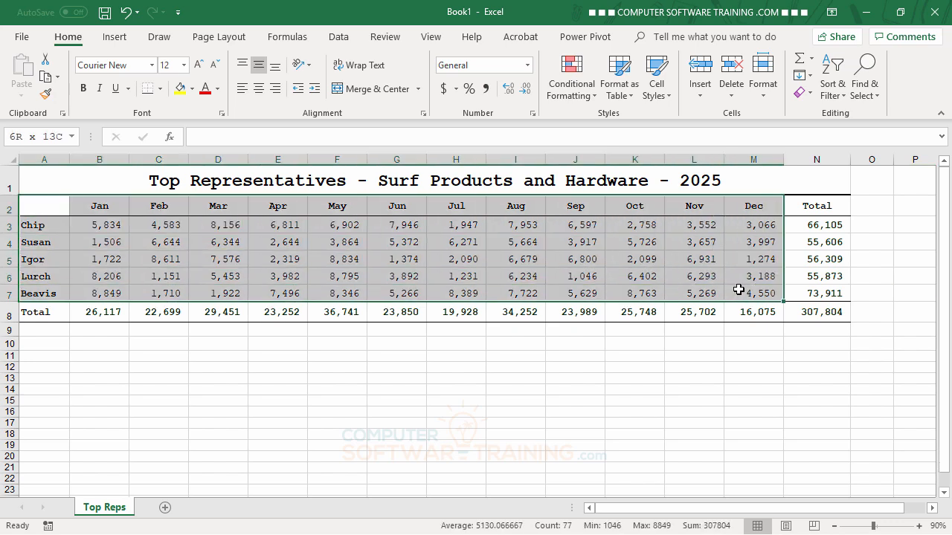
{"action": "left_click_drag", "start_coordinate": [738, 290], "coordinate": [739, 289]}
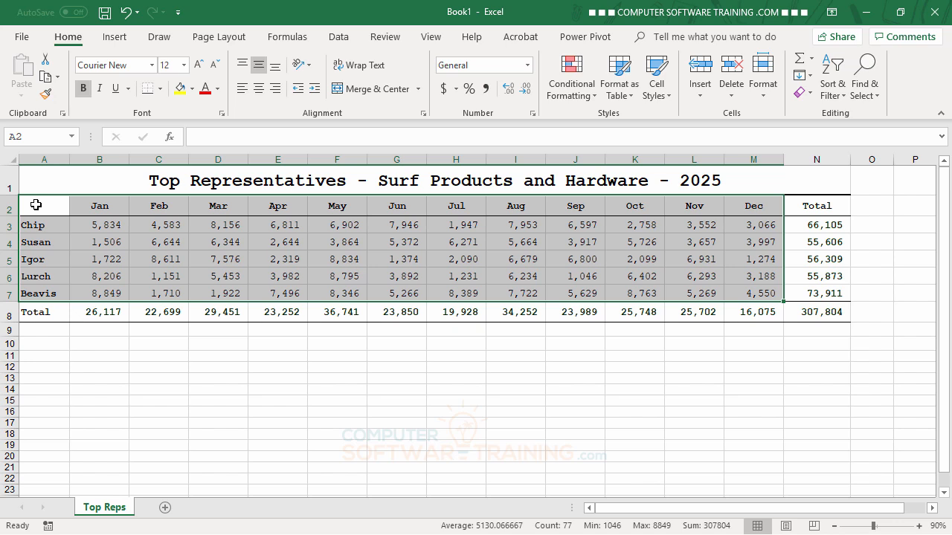
{"action": "left_click", "coordinate": [112, 234]}
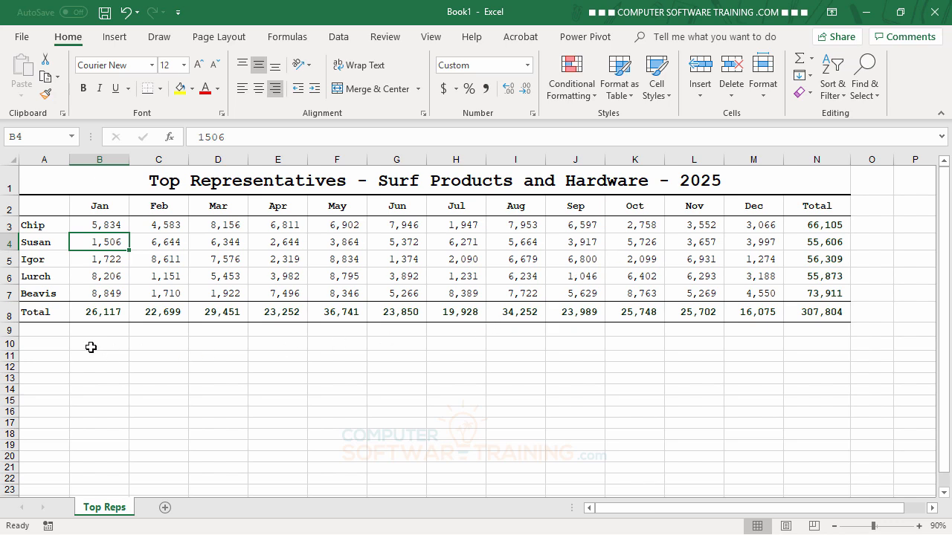
- Select the non-adjacent ranges A5:M5, A7:M7, A4:M4 and the header row A2:M2 together
{"action": "left_click", "coordinate": [34, 260]}
{"action": "left_click_drag", "start_coordinate": [61, 260], "coordinate": [756, 266]}
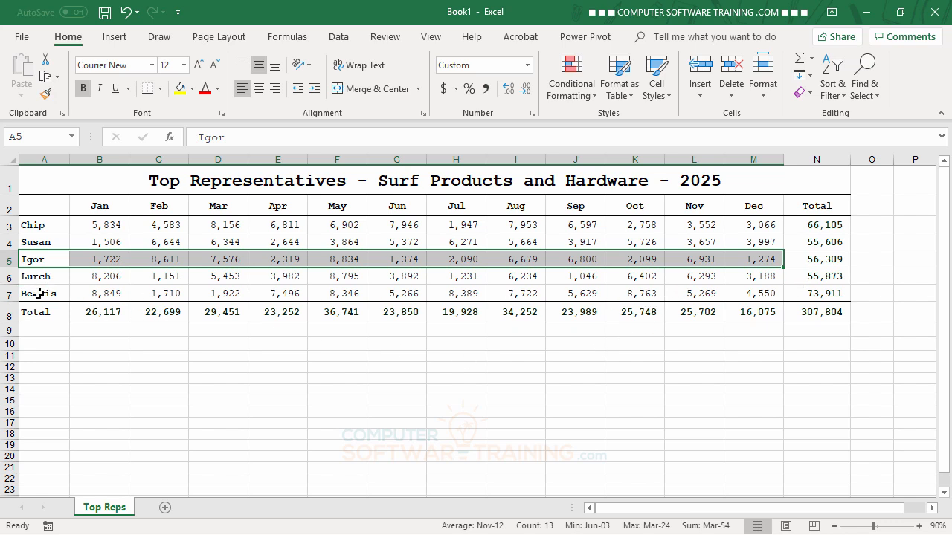
{"action": "left_click_drag", "start_coordinate": [38, 293], "coordinate": [740, 298]}
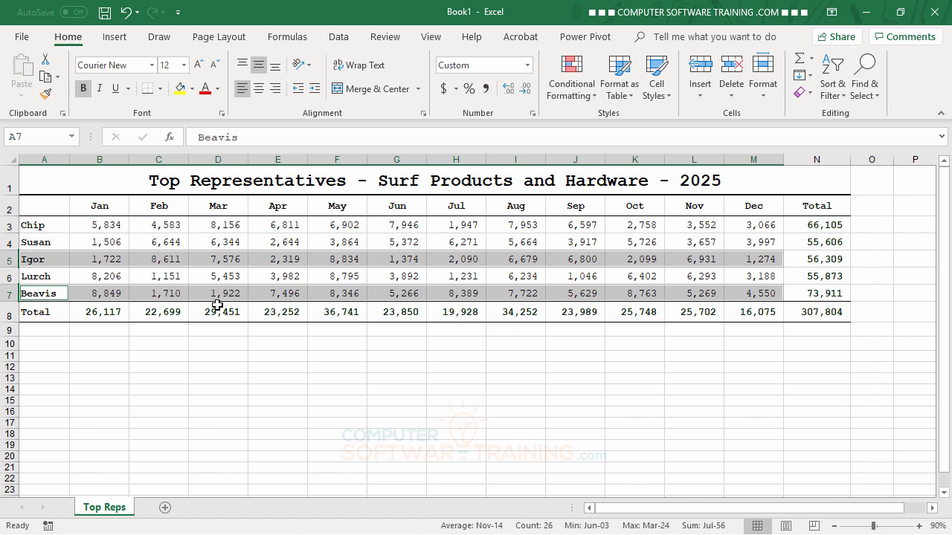
{"action": "mouse_move", "coordinate": [29, 243]}
{"action": "left_mouse_down"}
{"action": "mouse_move", "coordinate": [480, 240]}
{"action": "mouse_move", "coordinate": [689, 251]}
{"action": "mouse_move", "coordinate": [751, 242]}
{"action": "left_mouse_up"}
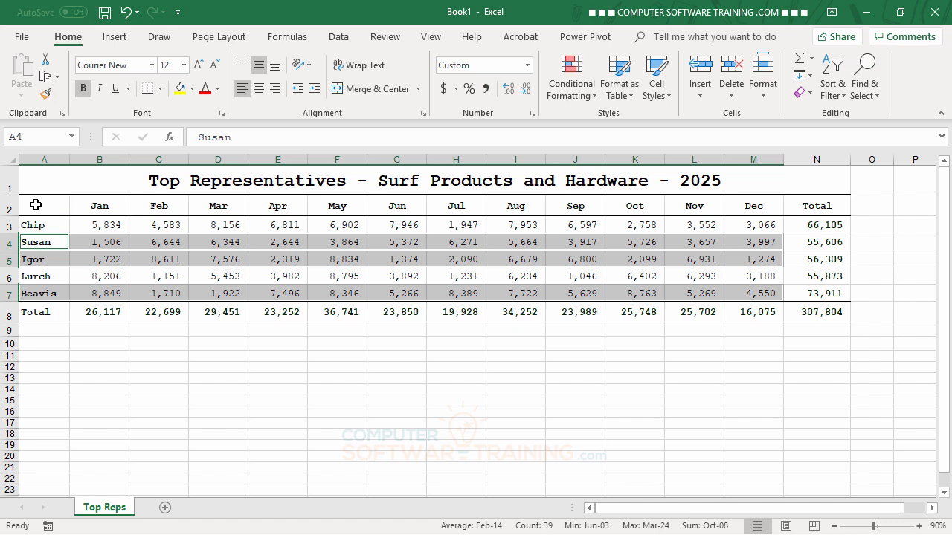
{"action": "left_click_drag", "start_coordinate": [36, 205], "coordinate": [742, 208]}
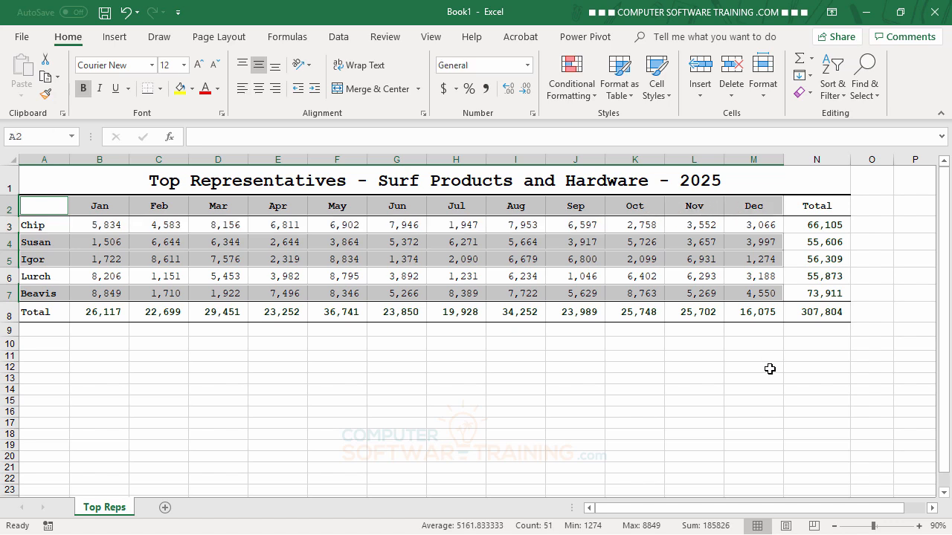